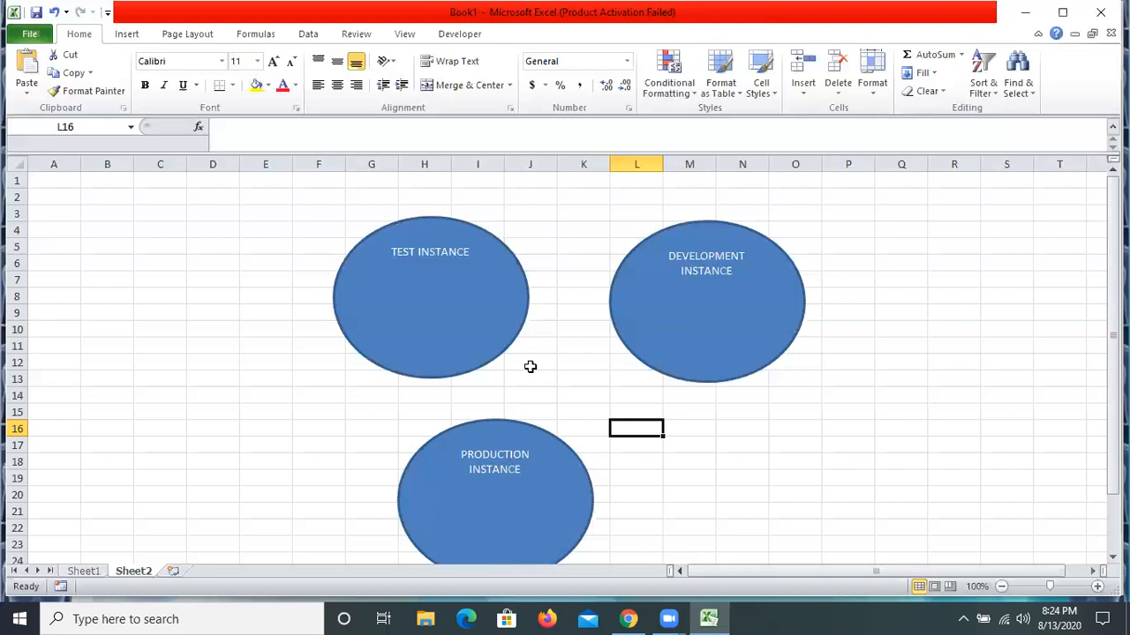
click(474, 253)
key(Escape)
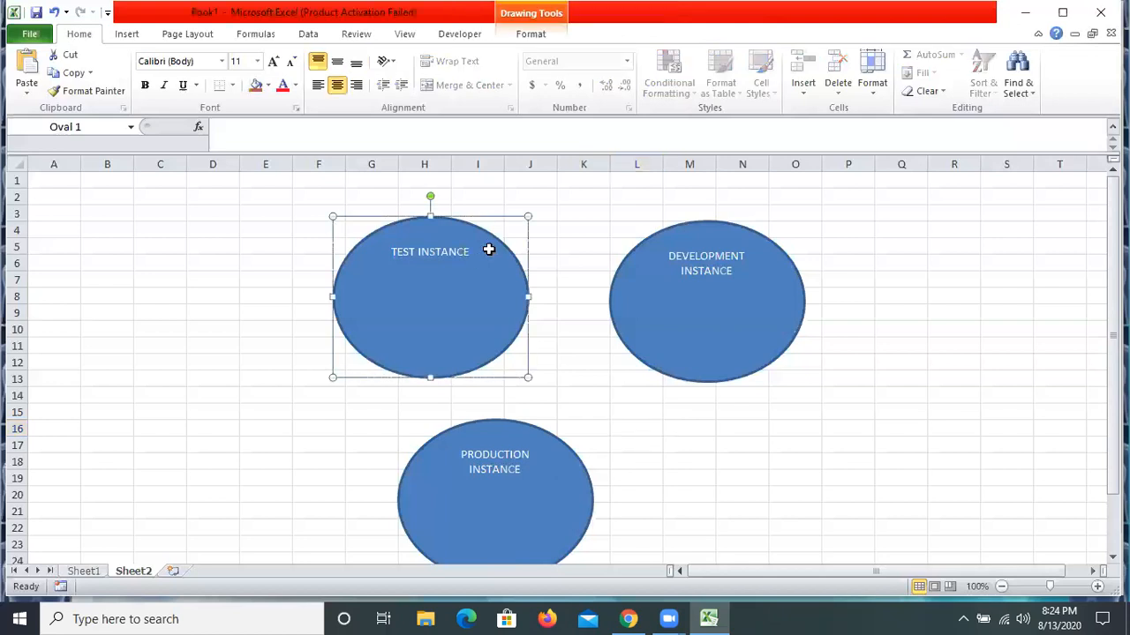
key(Delete)
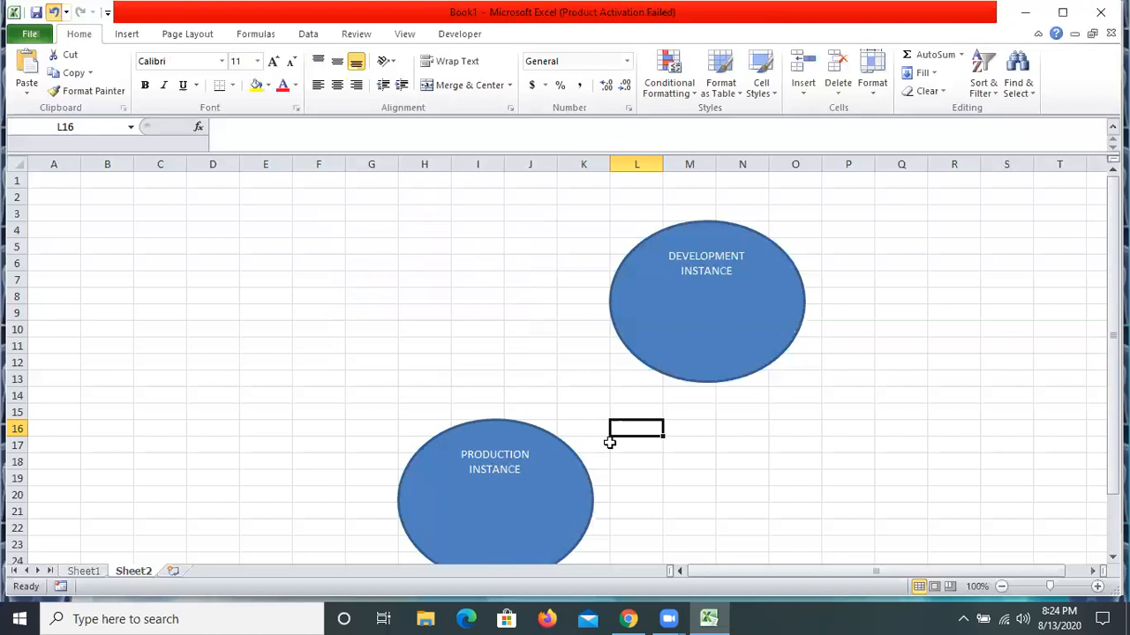
key(ctrl+z)
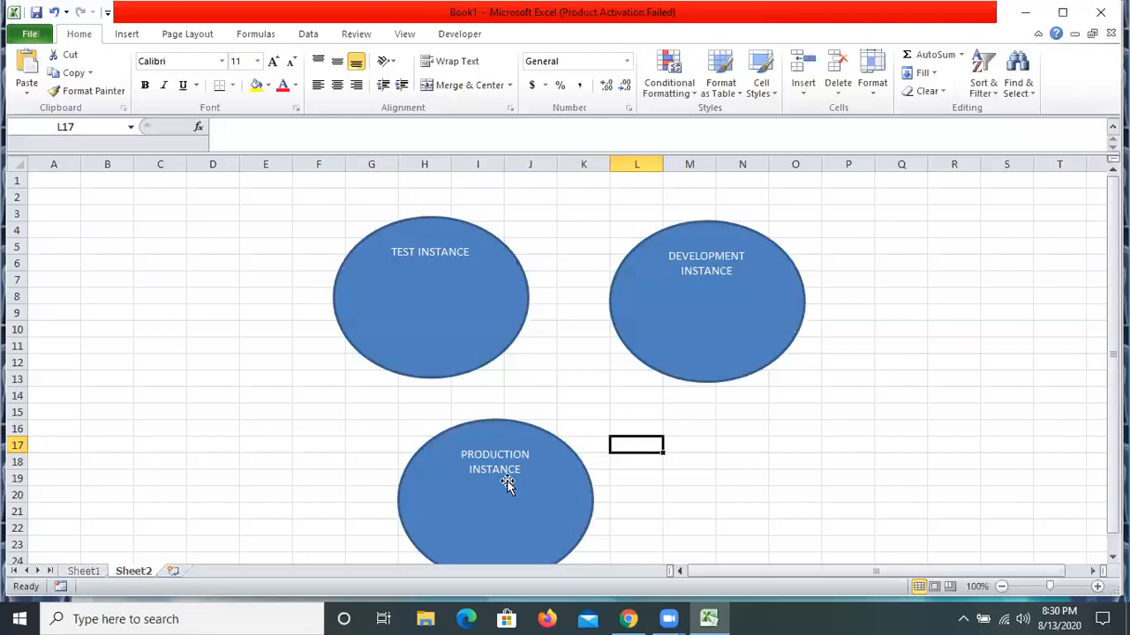
Copy the Oracle demo URL from cell A1 of Sheet1 and open it in a new Chrome tab
click(78, 570)
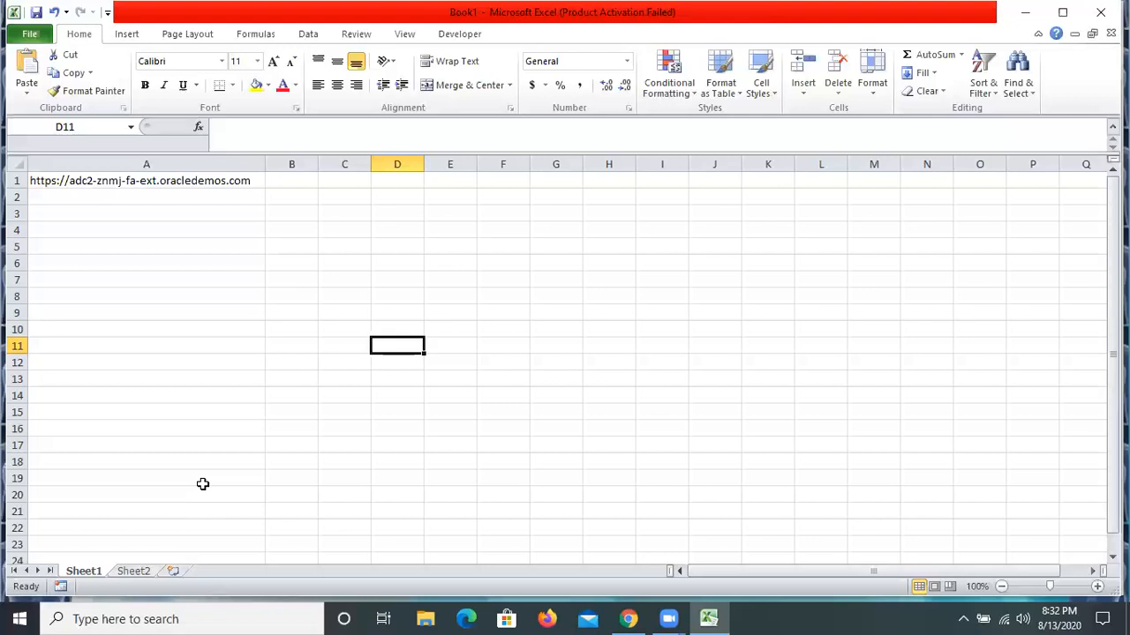
key(ctrl+Home)
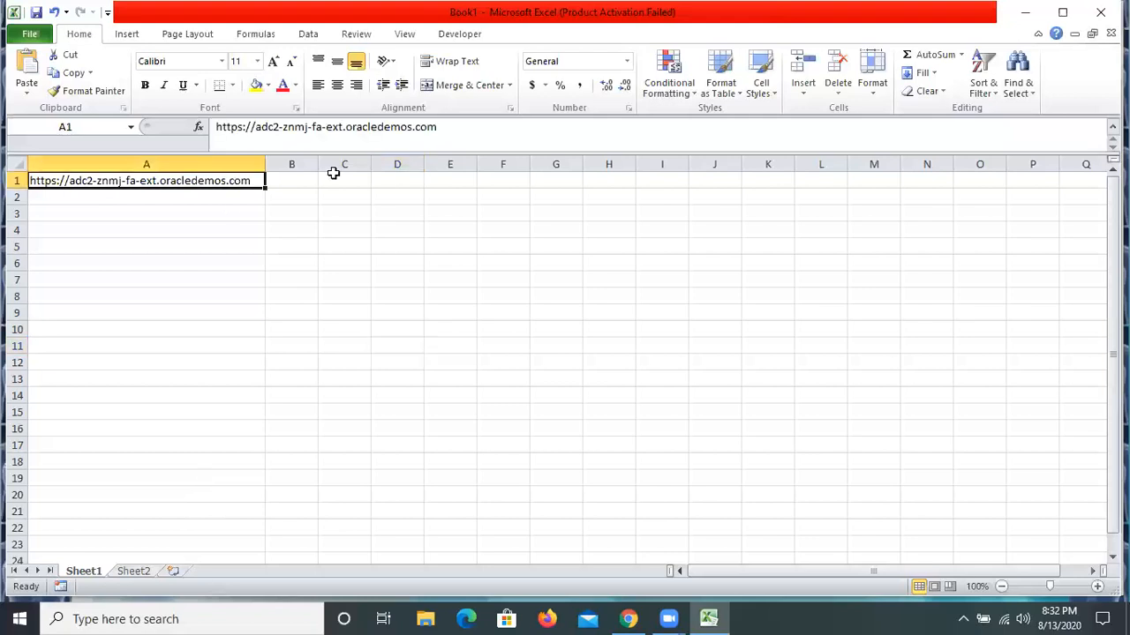
key(ctrl+c)
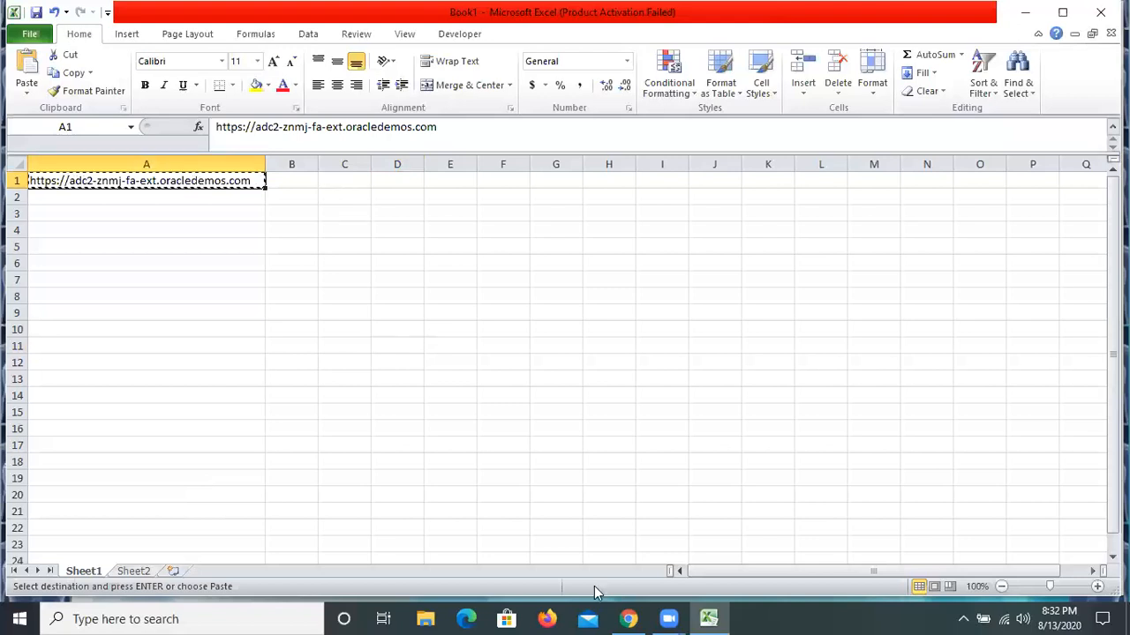
key(alt+Tab)
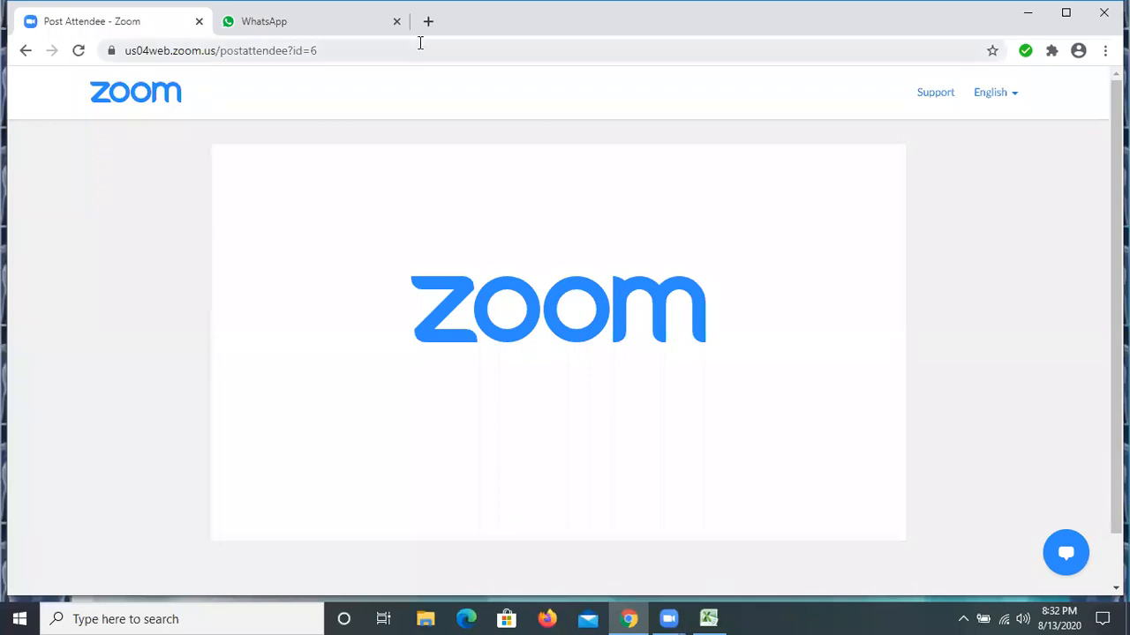
key(ctrl+t)
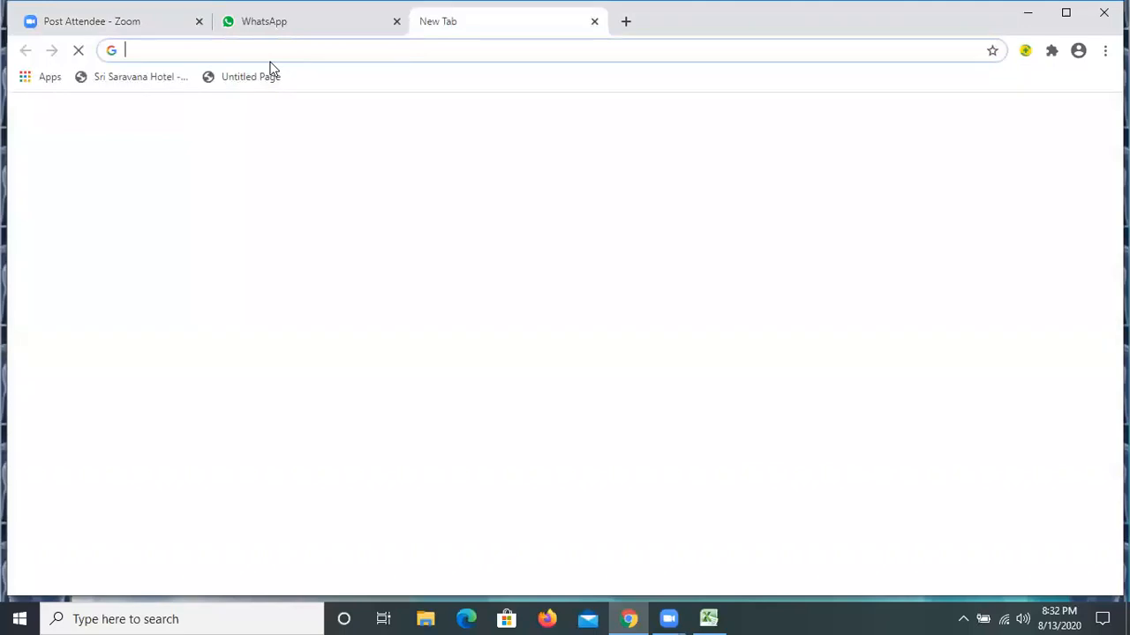
key(ctrl+v)
key(Return)
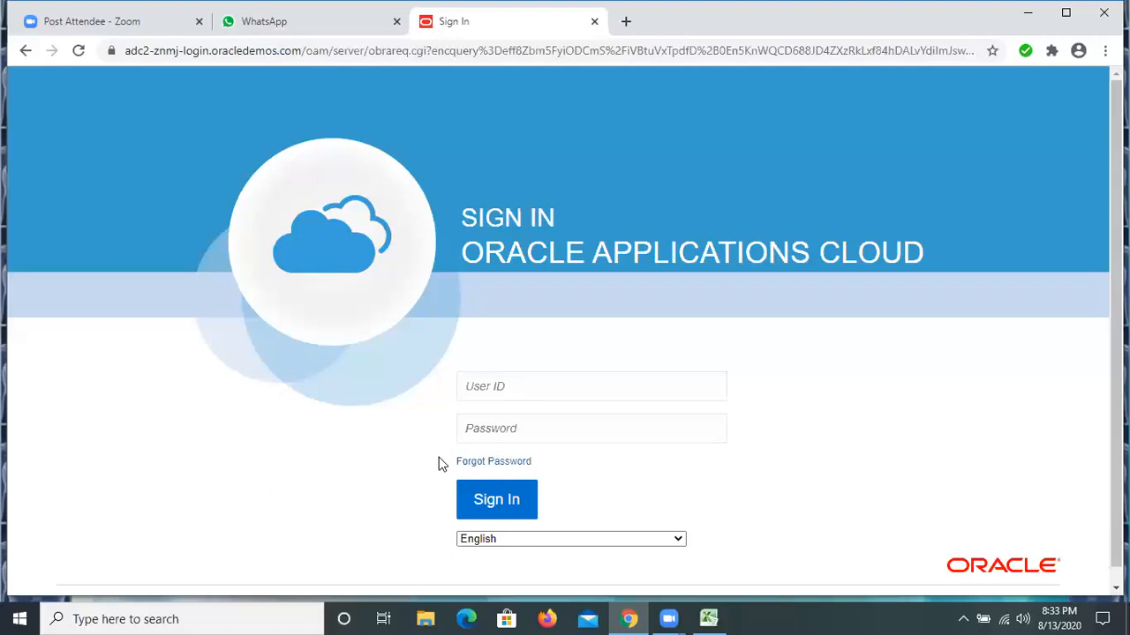
Enter the account's user ID on the Oracle Applications Cloud sign-in page
click(525, 384)
text(CH)
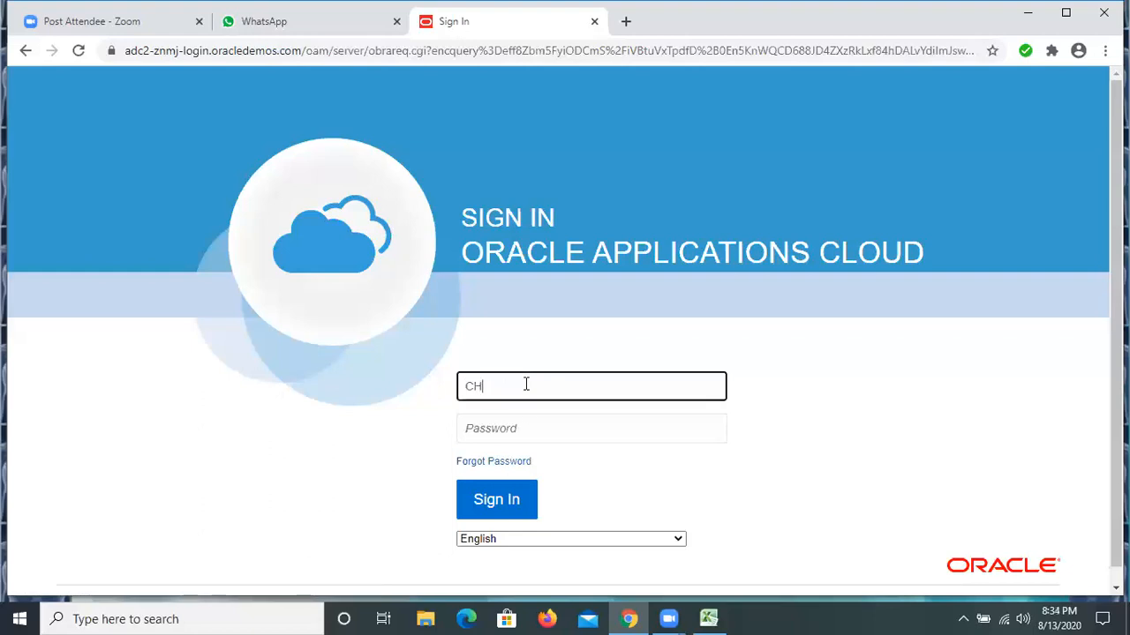
text(N )
text(CHN)
Enter the account password and sign in to Oracle Applications Cloud
click(506, 429)
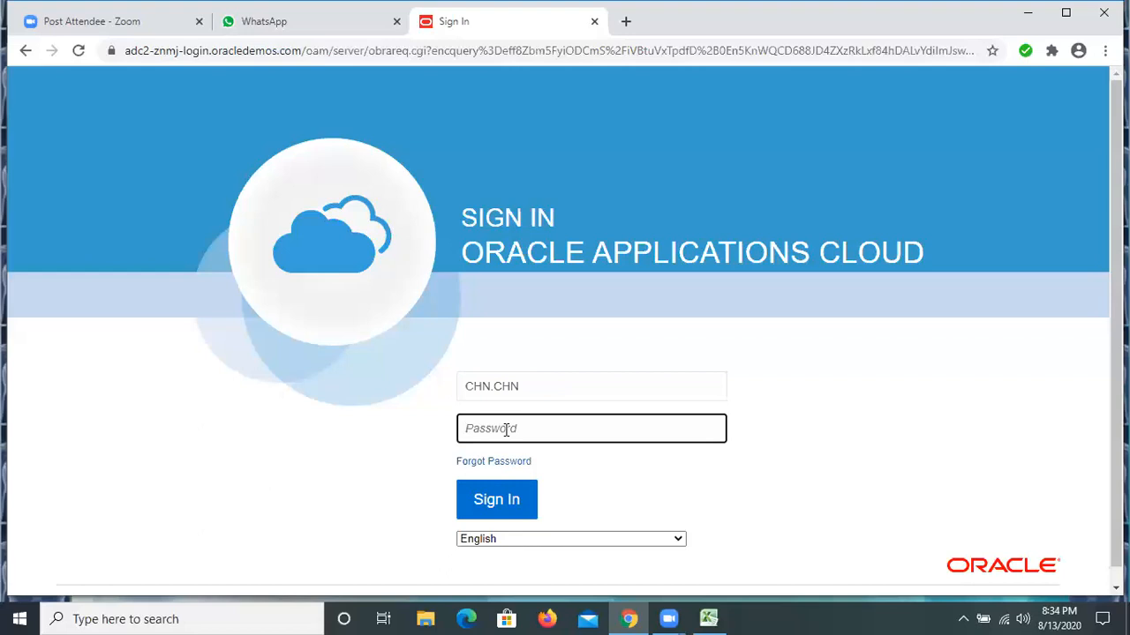
text(•••••)
key(BackSpace)
key(BackSpace)
key(BackSpace)
key(BackSpace)
key(BackSpace)
text(•••••••••)
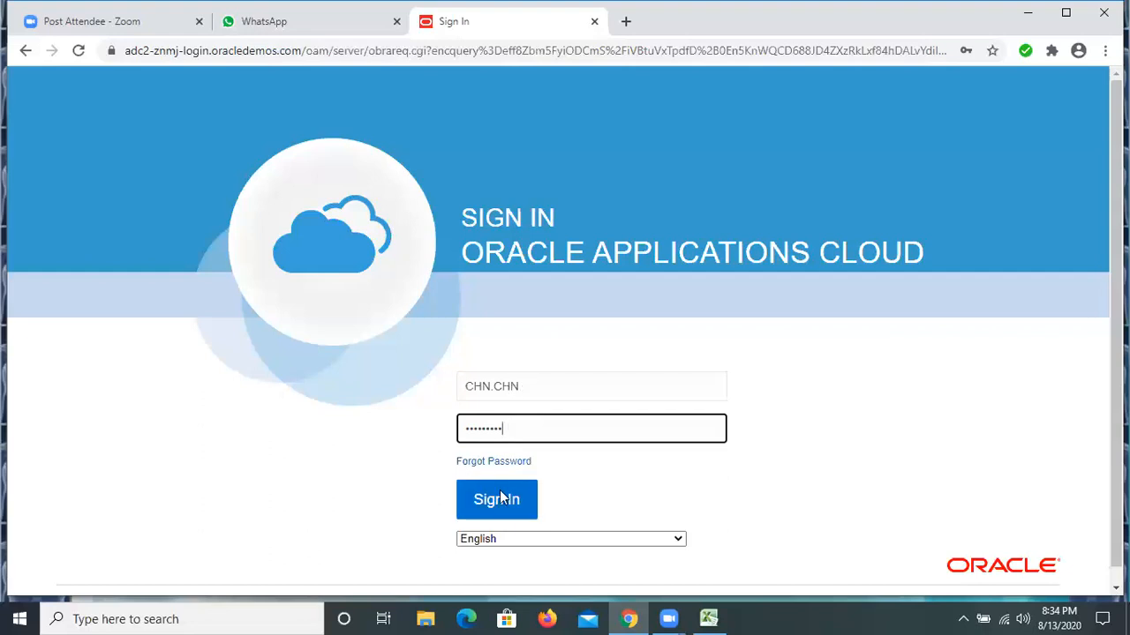
click(501, 498)
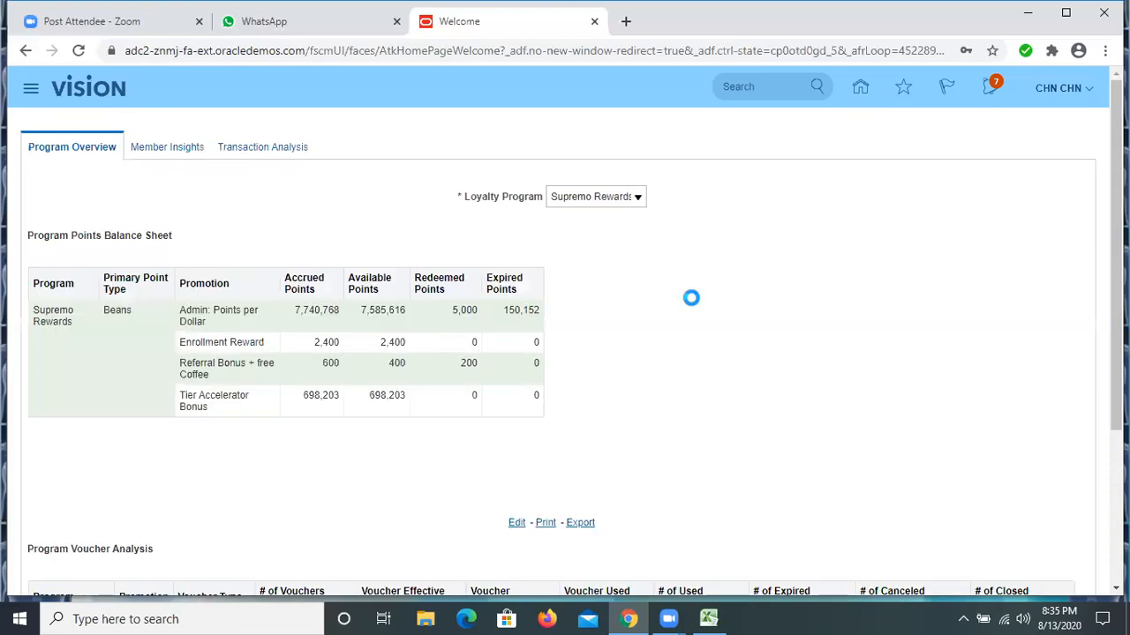
right_click(693, 306)
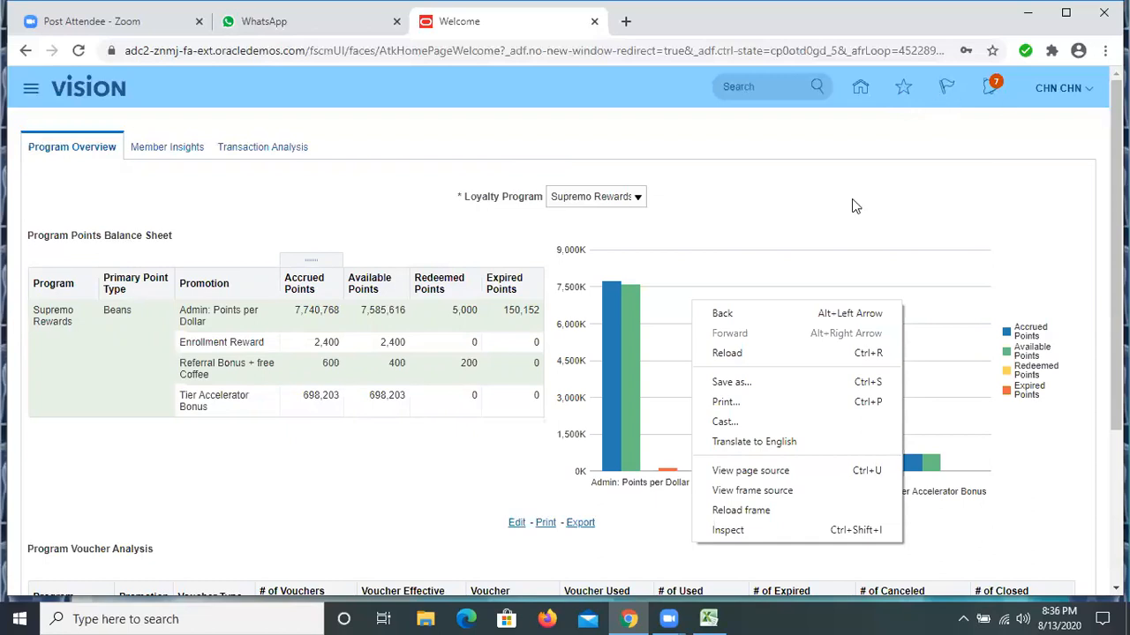
click(530, 228)
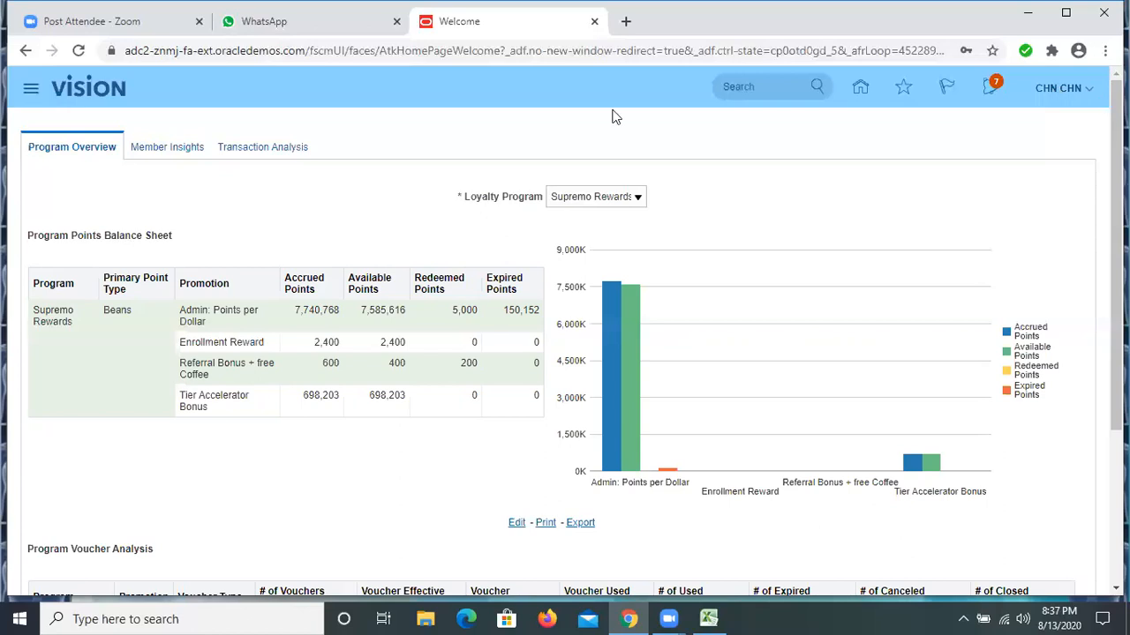
Open the Security Console among the application's tools
click(30, 91)
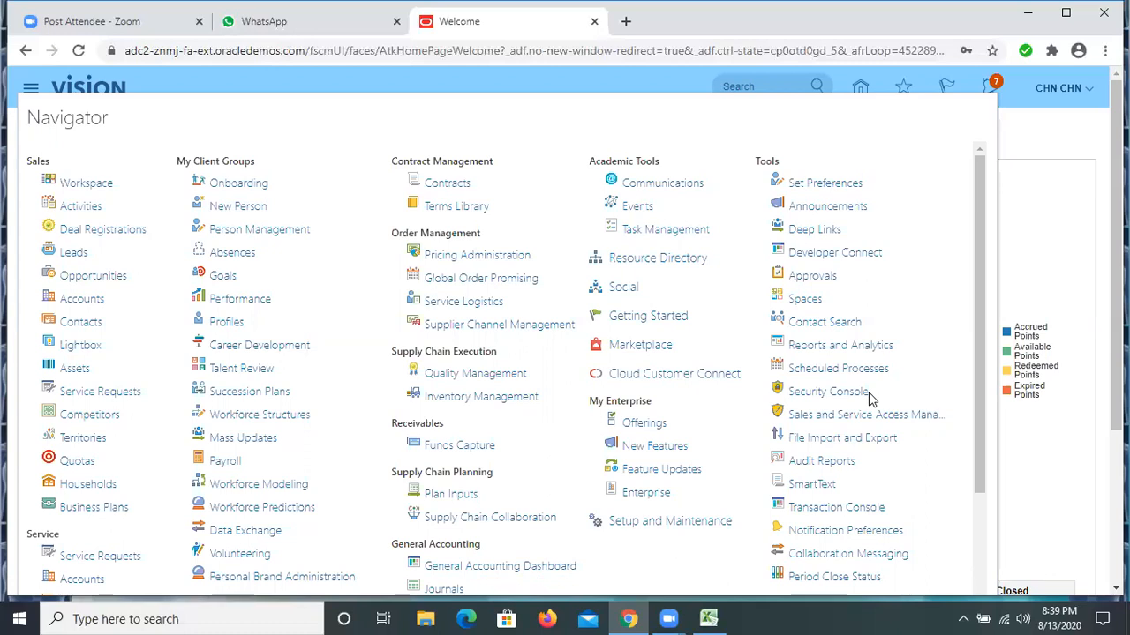
click(818, 394)
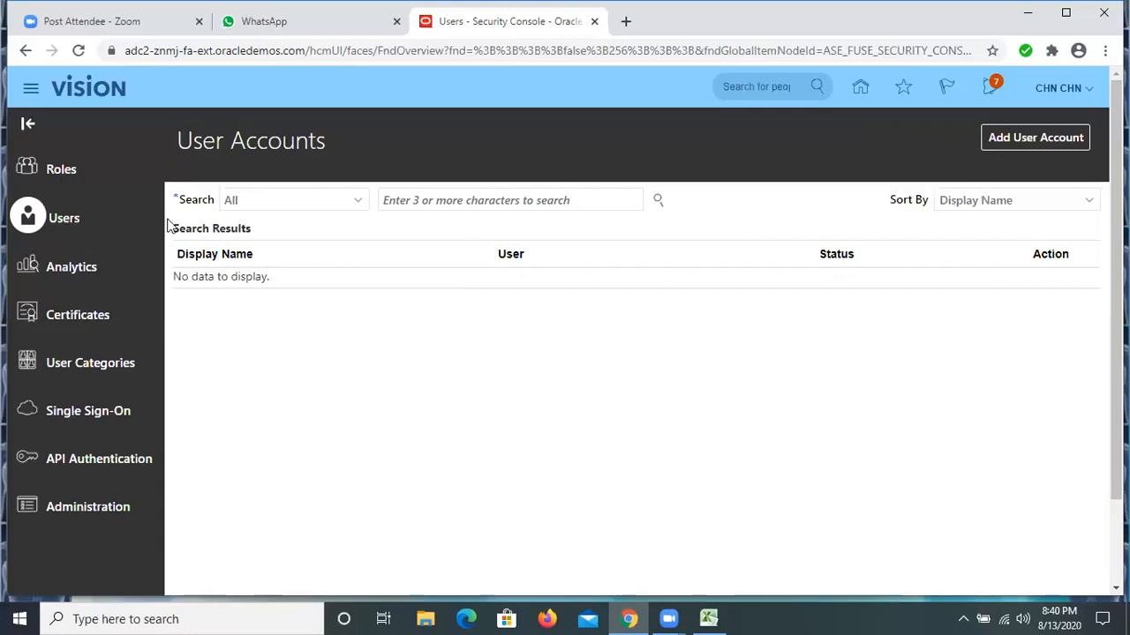
Examine the search categories available for roles in the Security Console
click(64, 169)
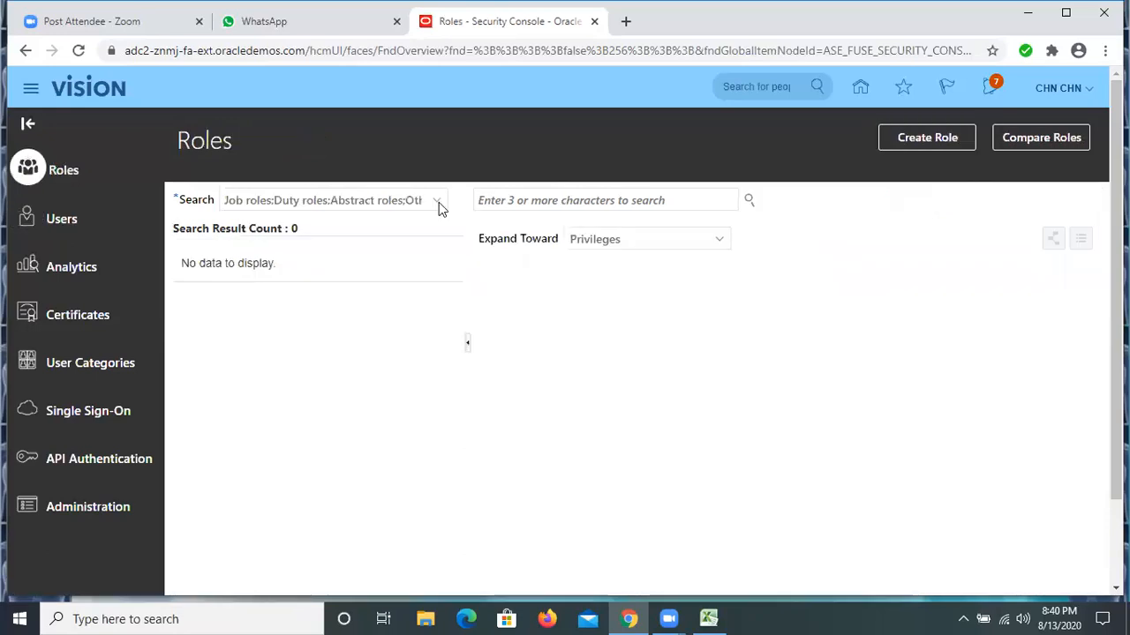
click(438, 202)
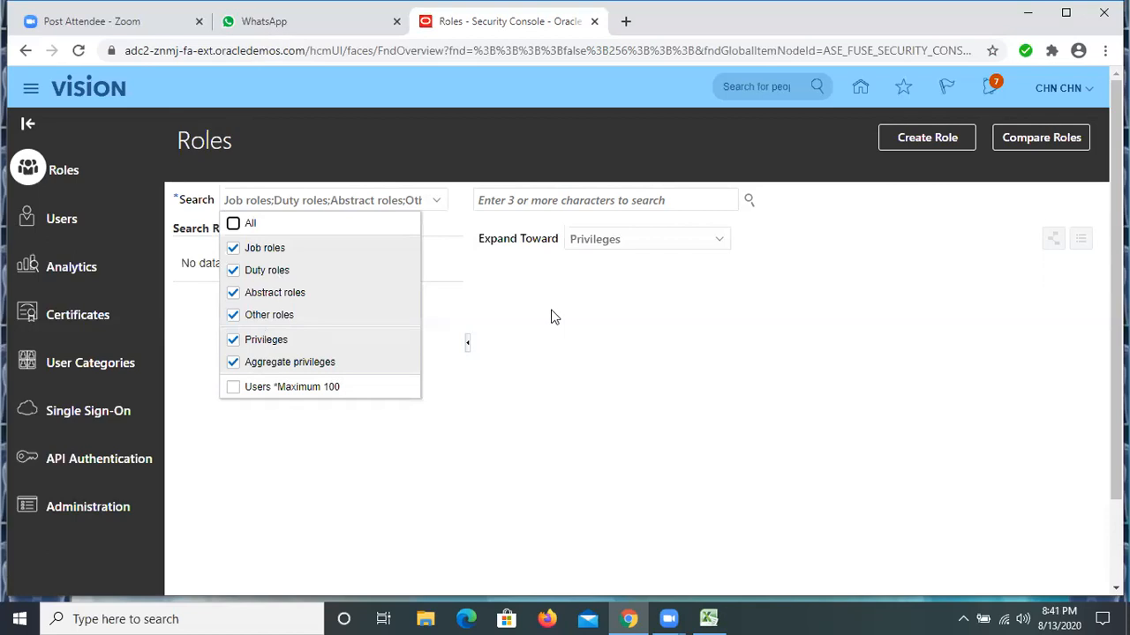
click(434, 201)
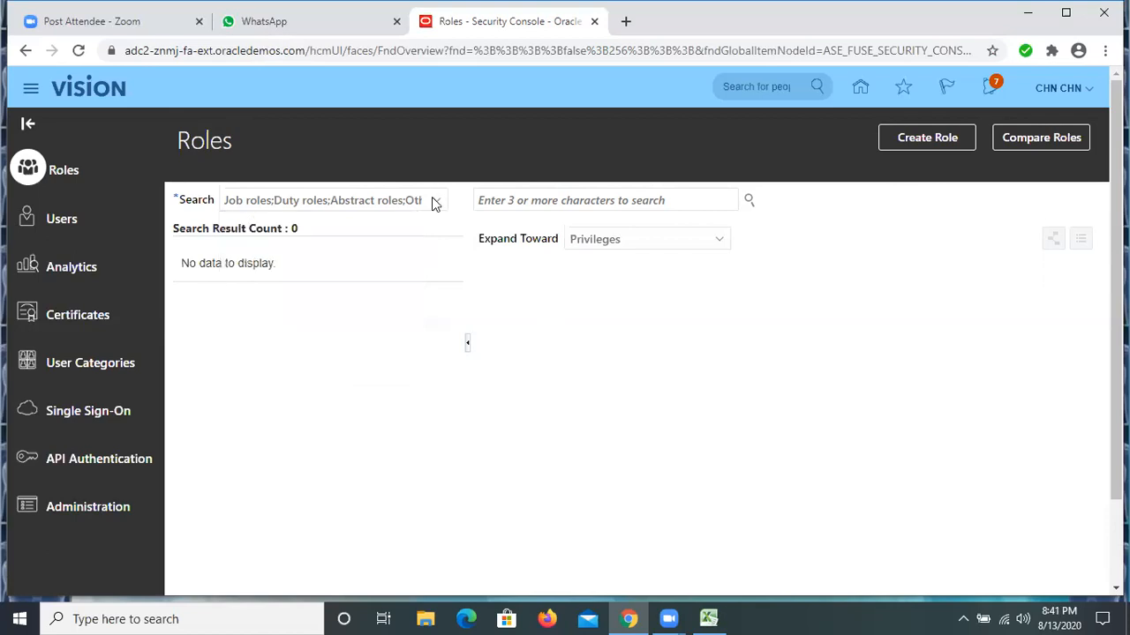
click(434, 201)
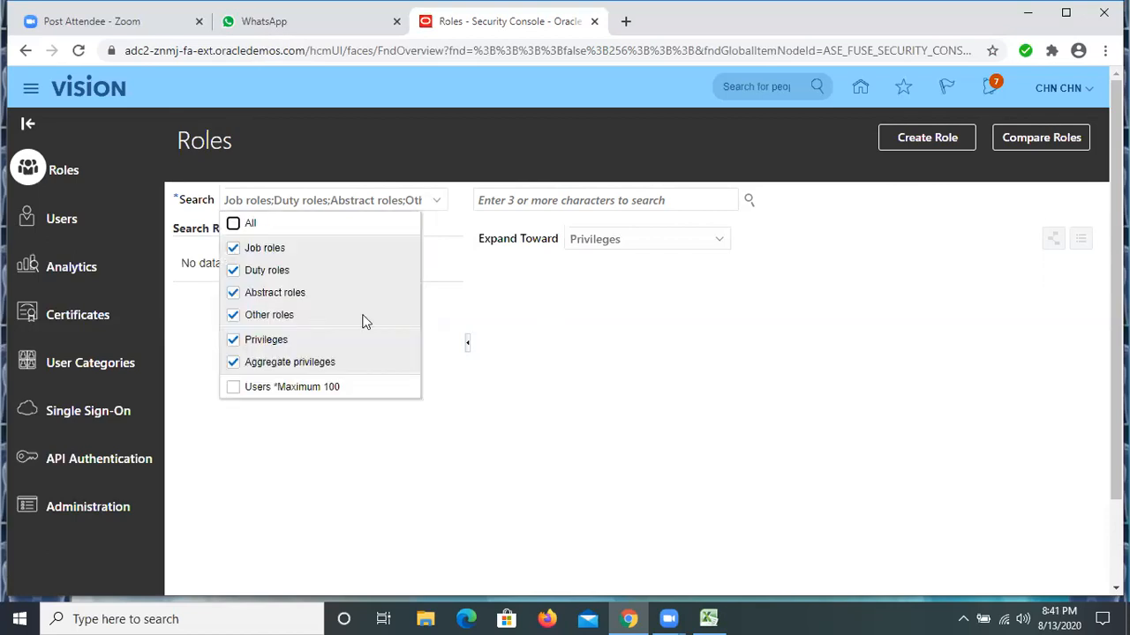
Start a new user account in the Security Console and review the user category options, keeping DEFAULT
click(61, 219)
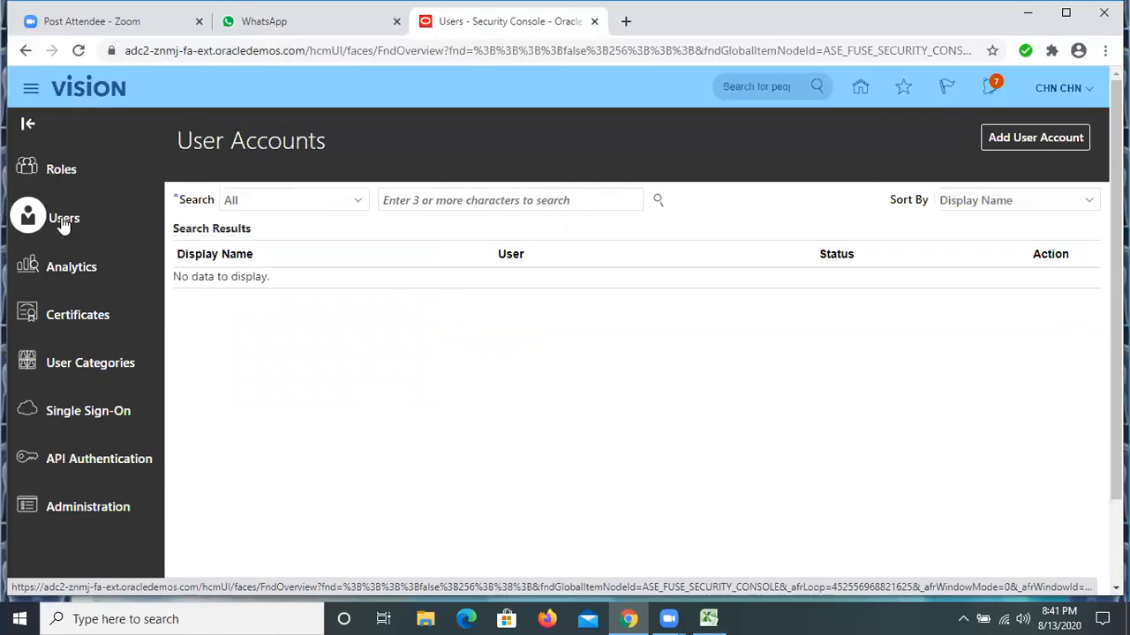
click(1021, 139)
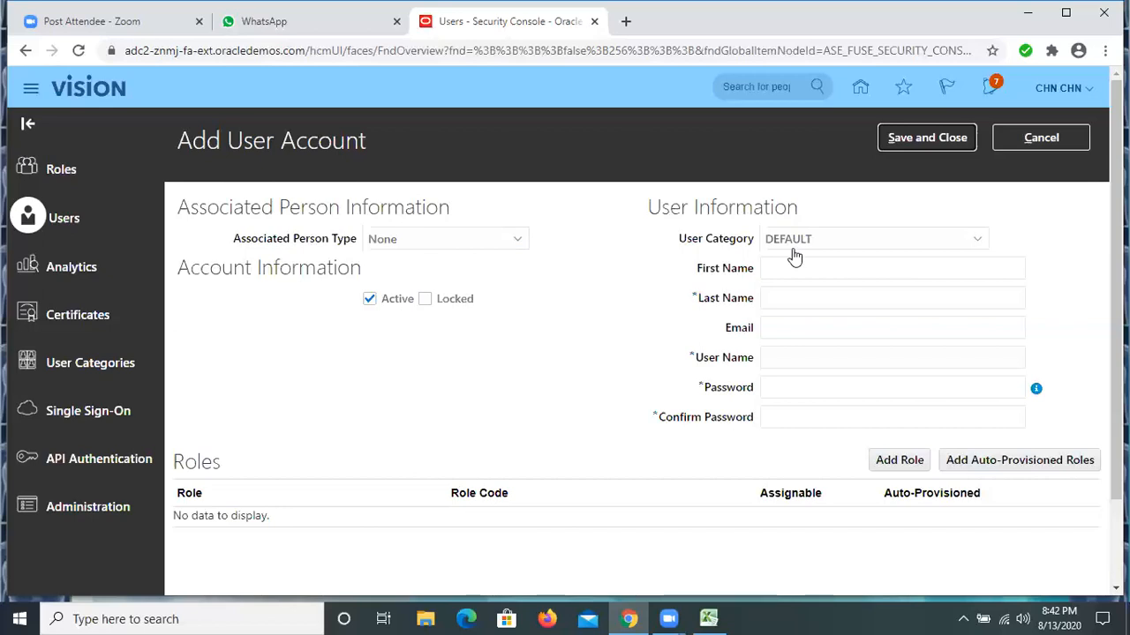
click(977, 242)
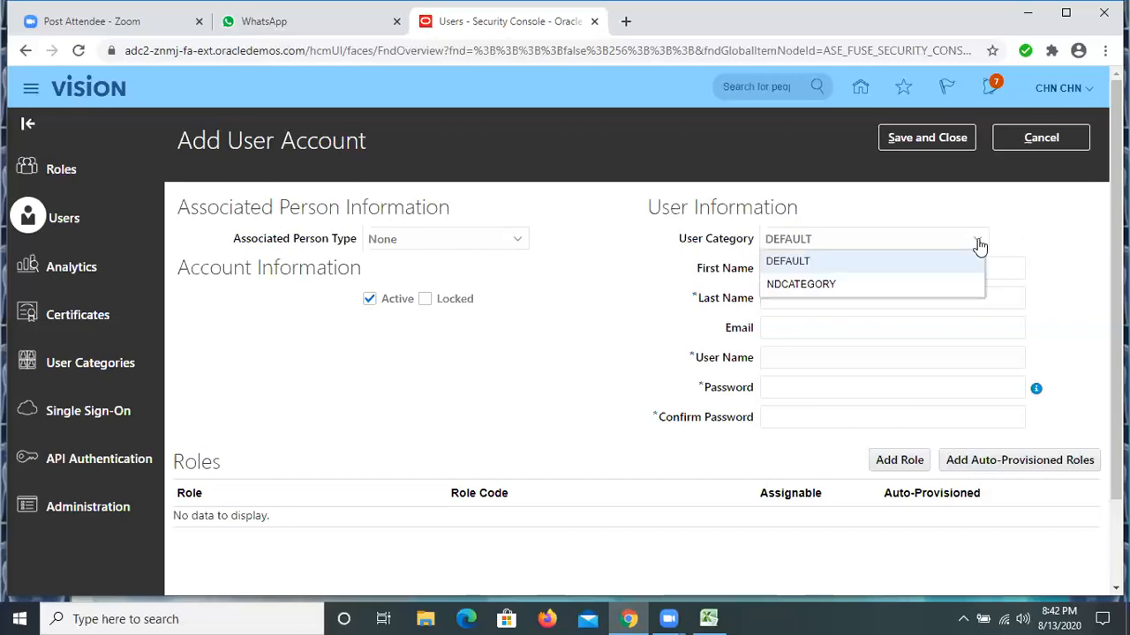
click(1019, 245)
click(1026, 287)
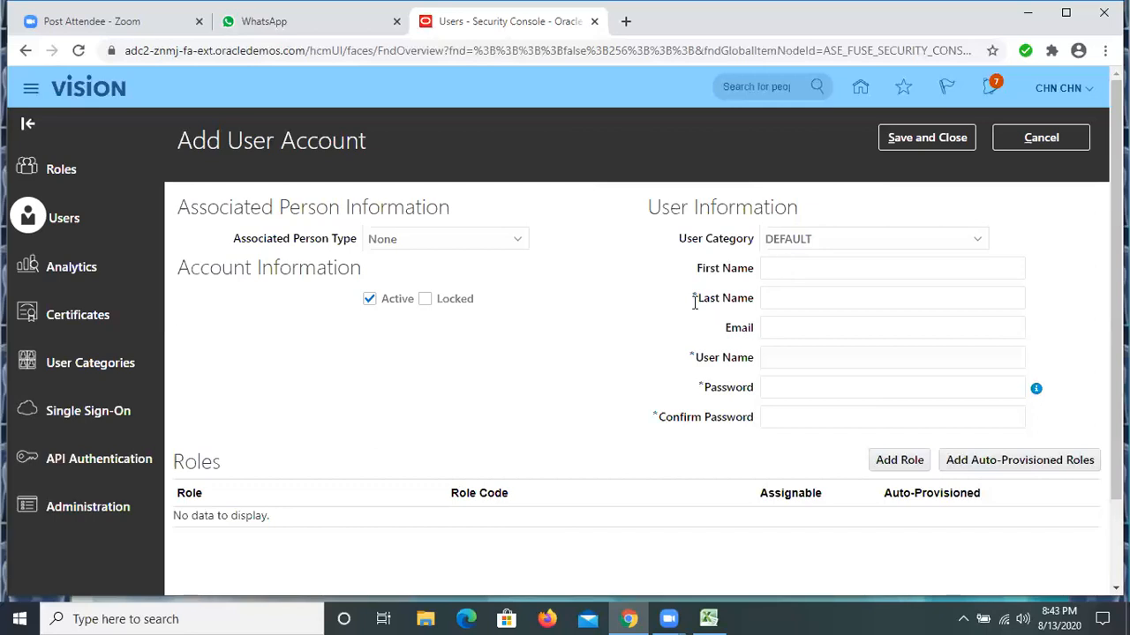
Enter the new user's last name, leaving the email field empty and keeping the auto-filled user name
click(778, 299)
text(r)
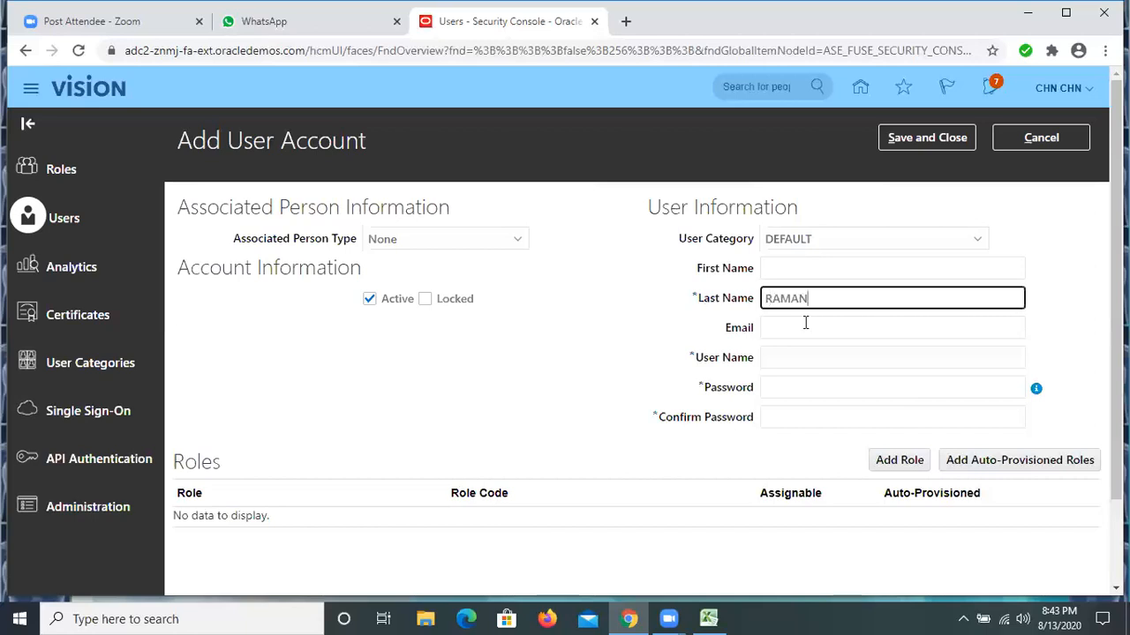
click(804, 325)
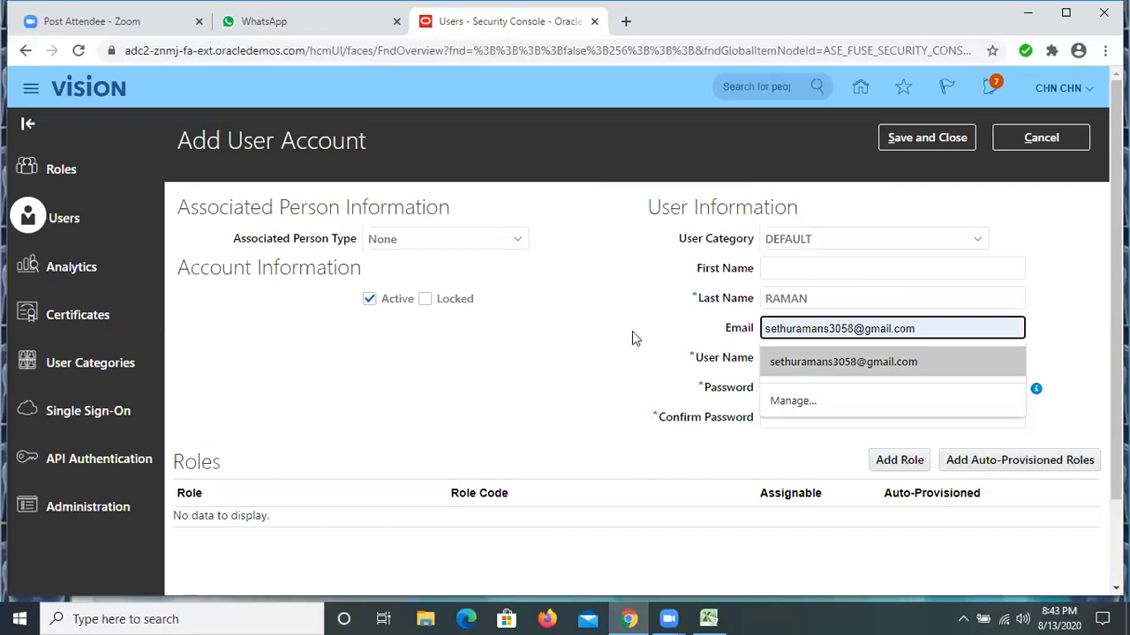
click(1078, 267)
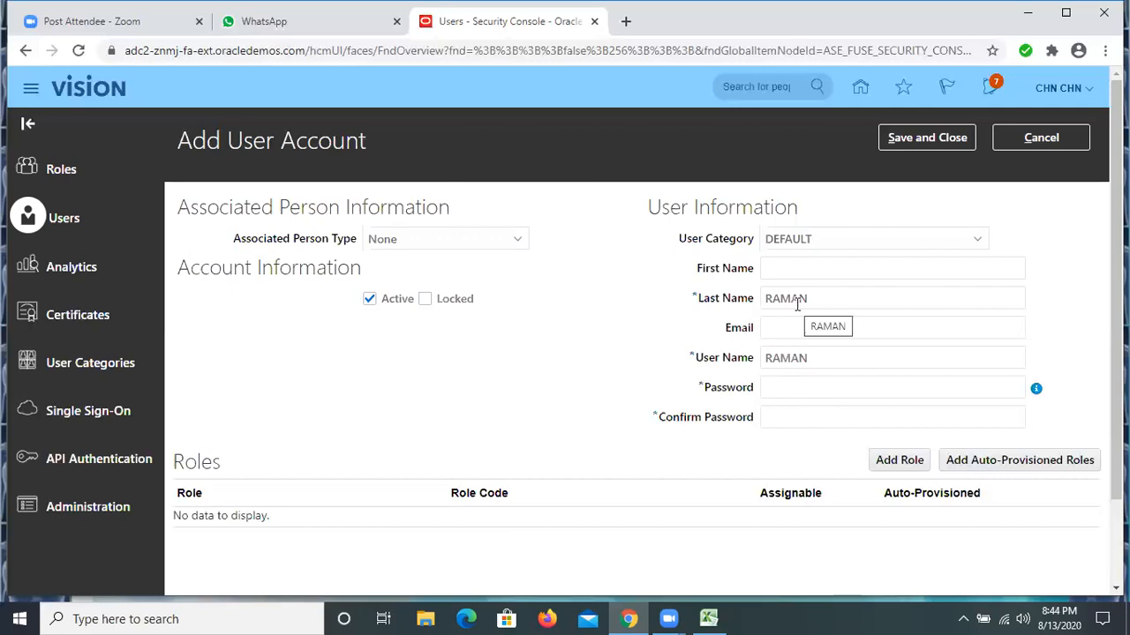
double_click(815, 357)
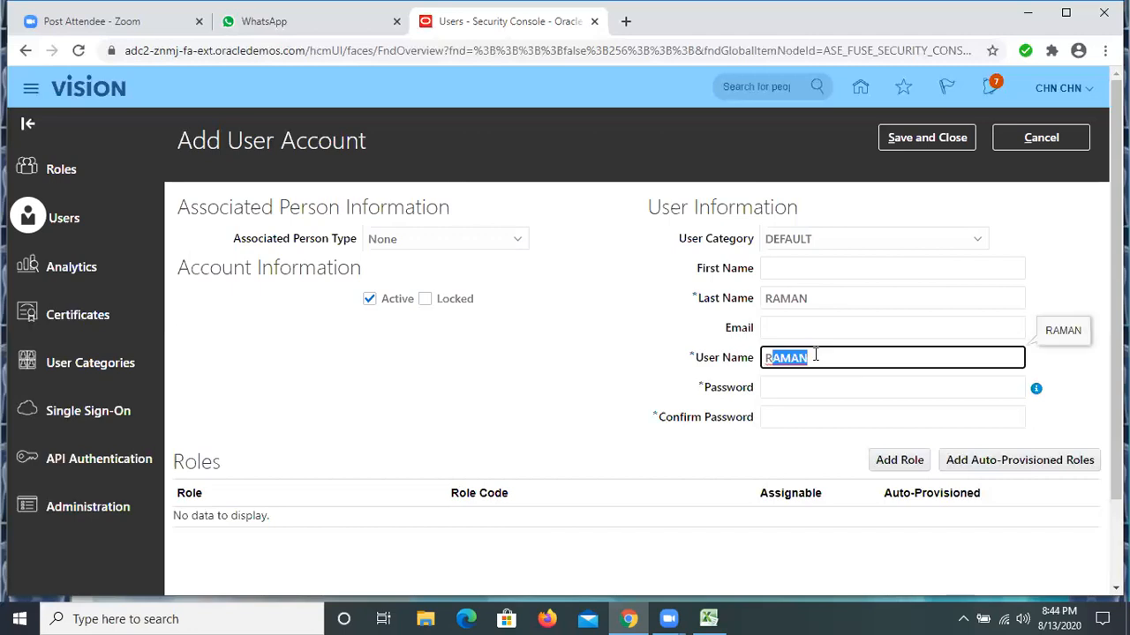
Enter a short trial password in the new account's Password field and clear it
click(797, 388)
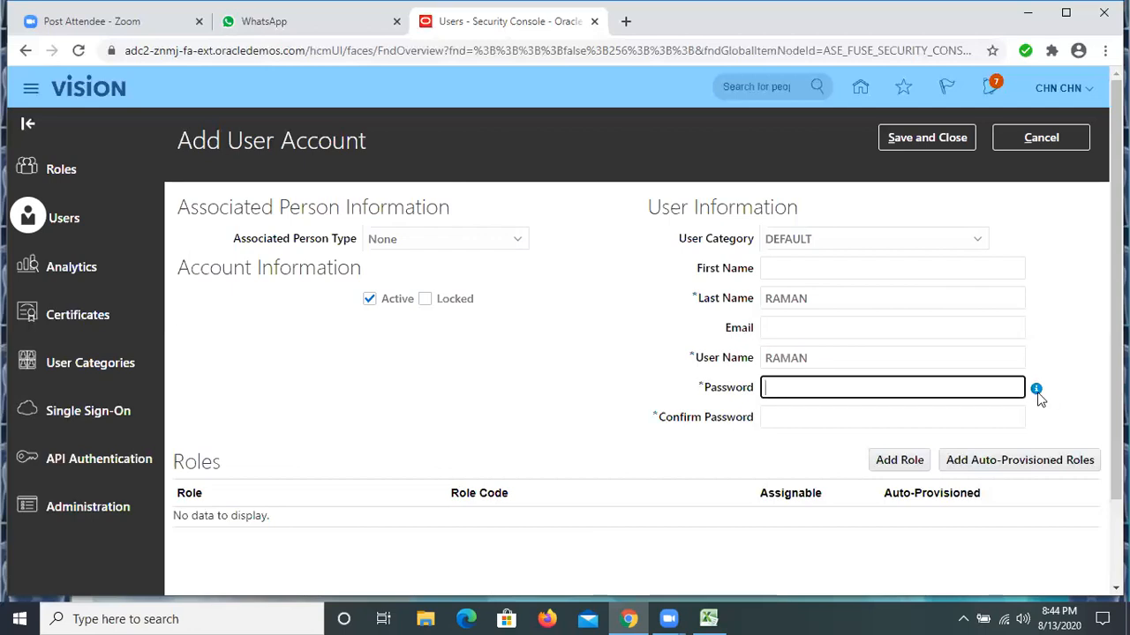
mouse_move(1039, 393)
text(****)
right_click(835, 411)
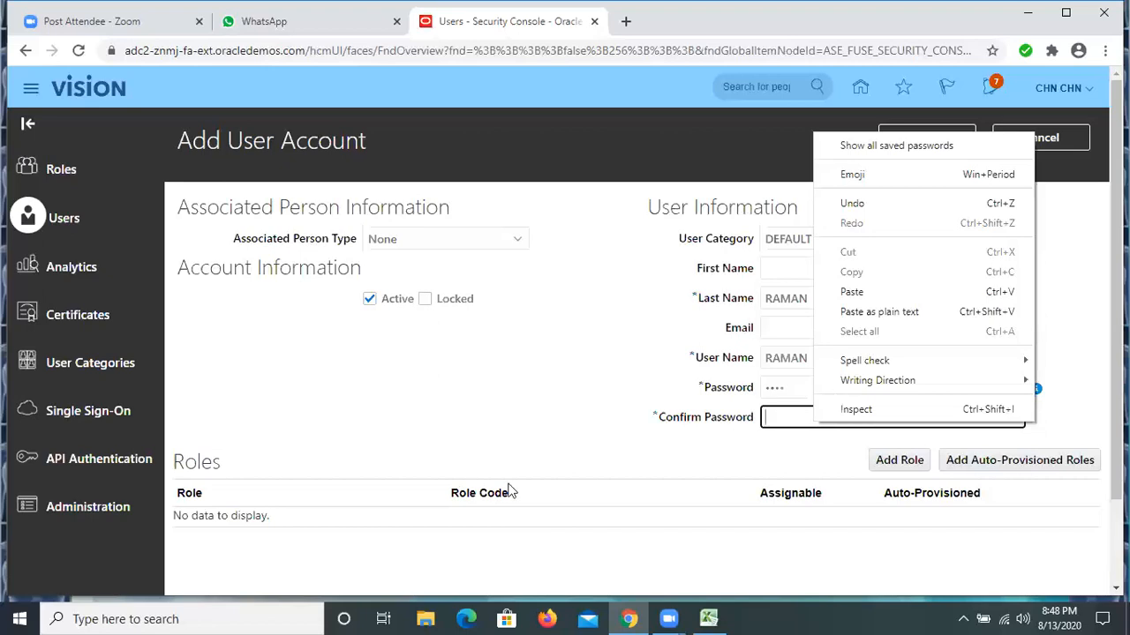
click(785, 430)
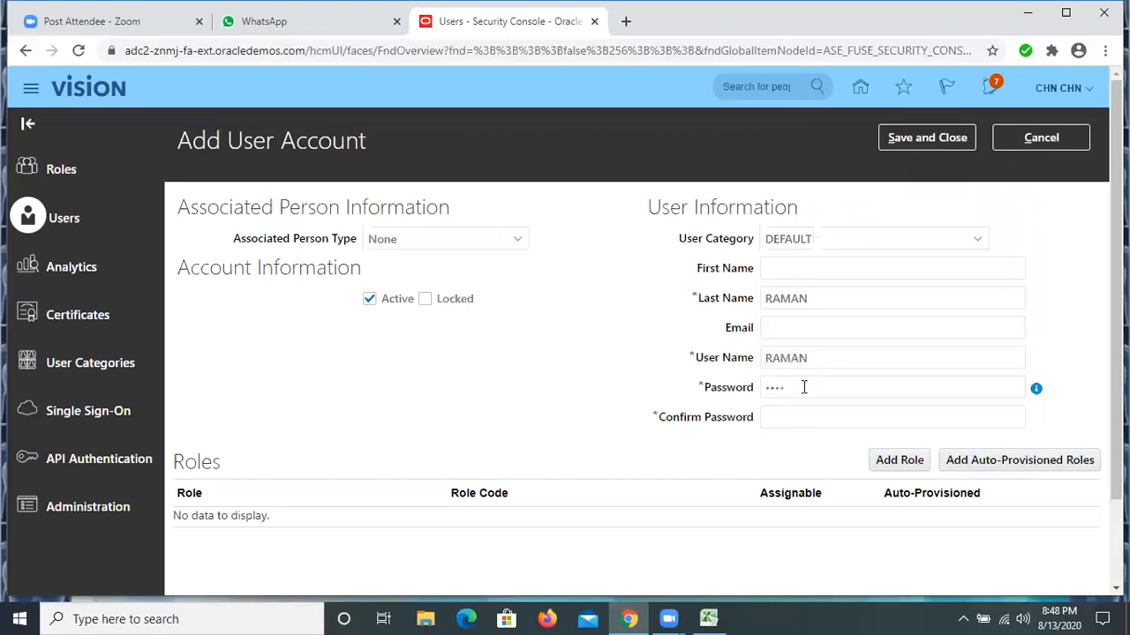
click(744, 391)
key(BackSpace)
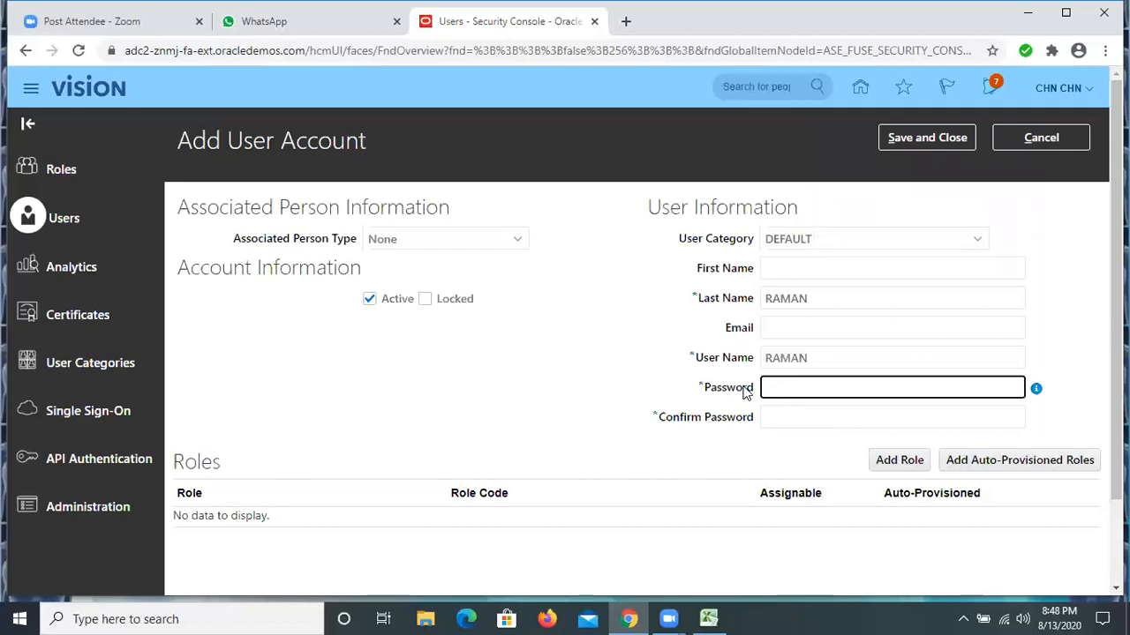
Enter the new user account's password and repeat it in the Confirm Password field
text(Welcome1)
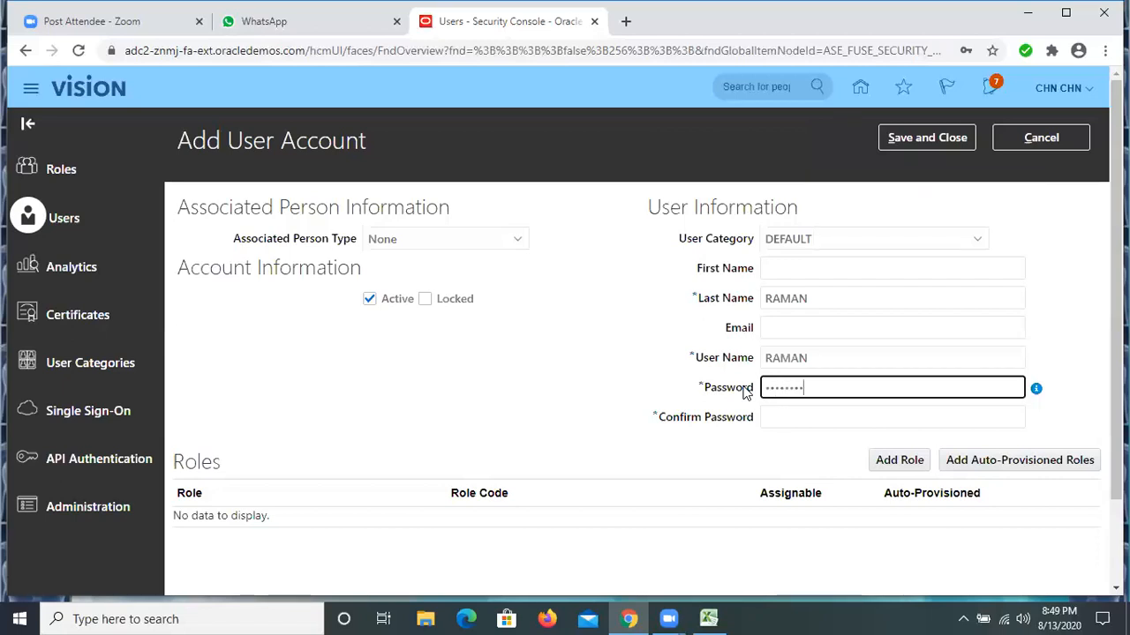
click(792, 413)
text(Welcome1)
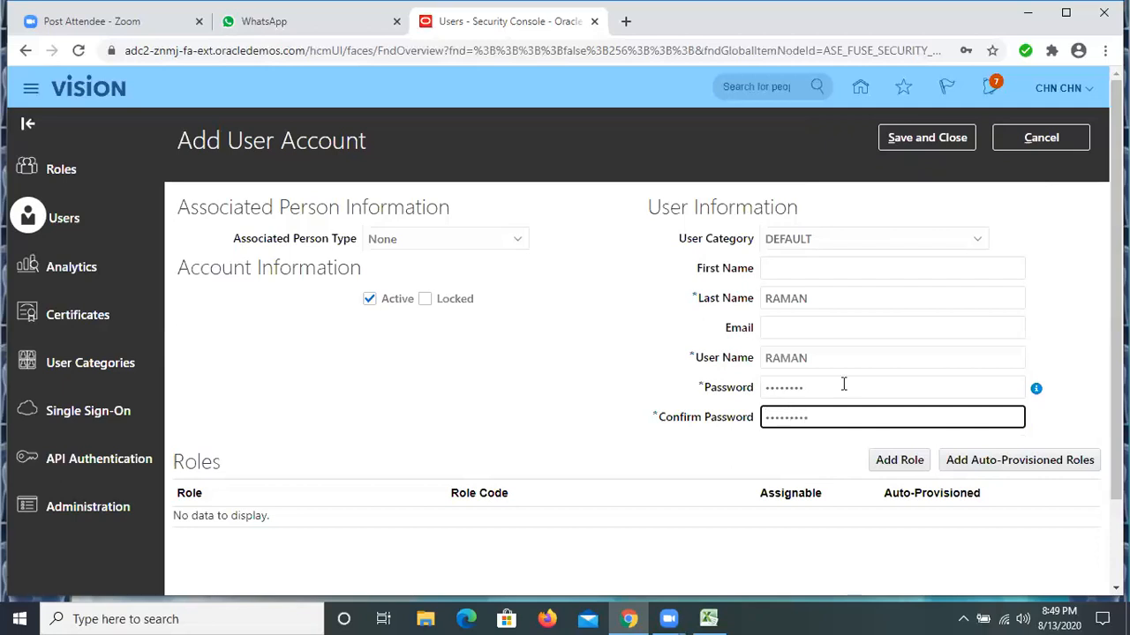
Try to save the new user account, and clear both the Confirm Password and Password fields
click(900, 143)
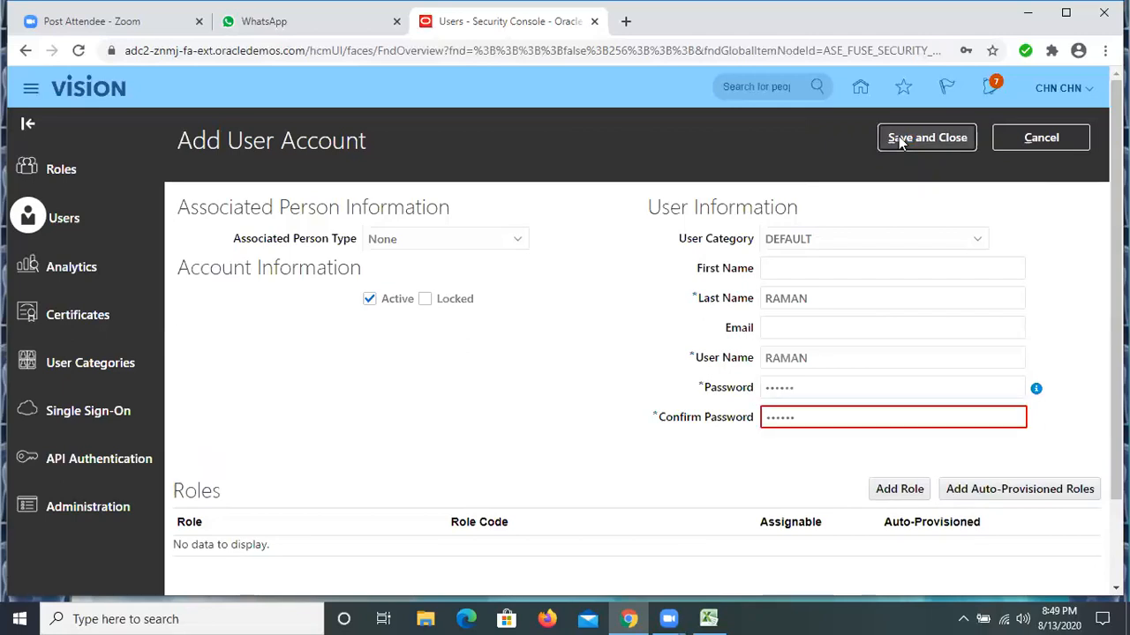
double_click(781, 415)
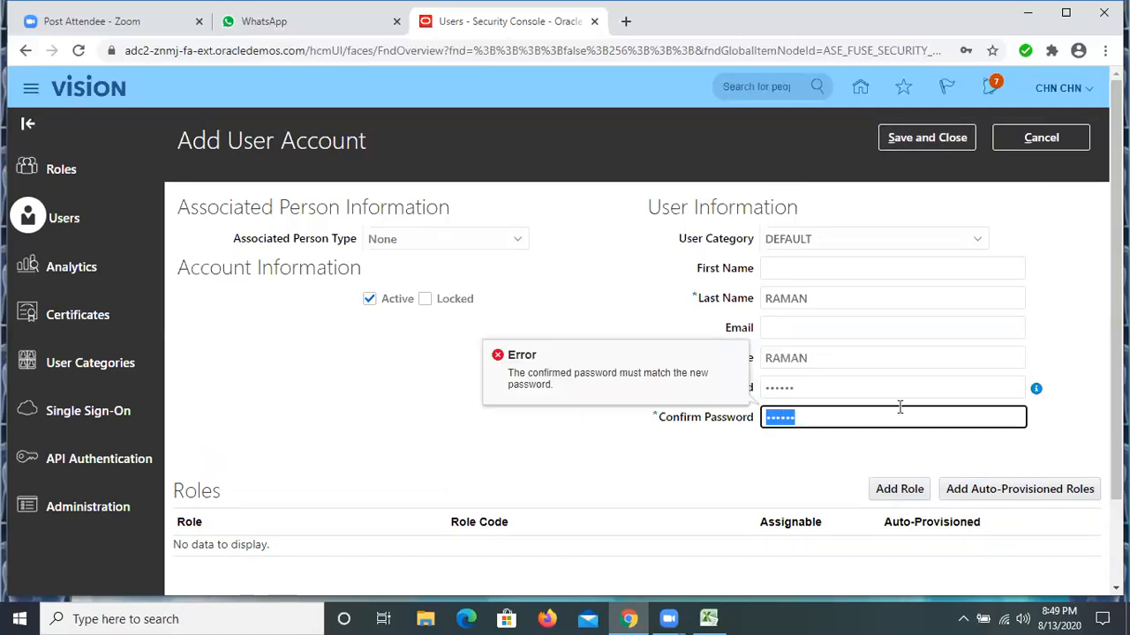
key(BackSpace)
click(803, 385)
key(ctrl+a)
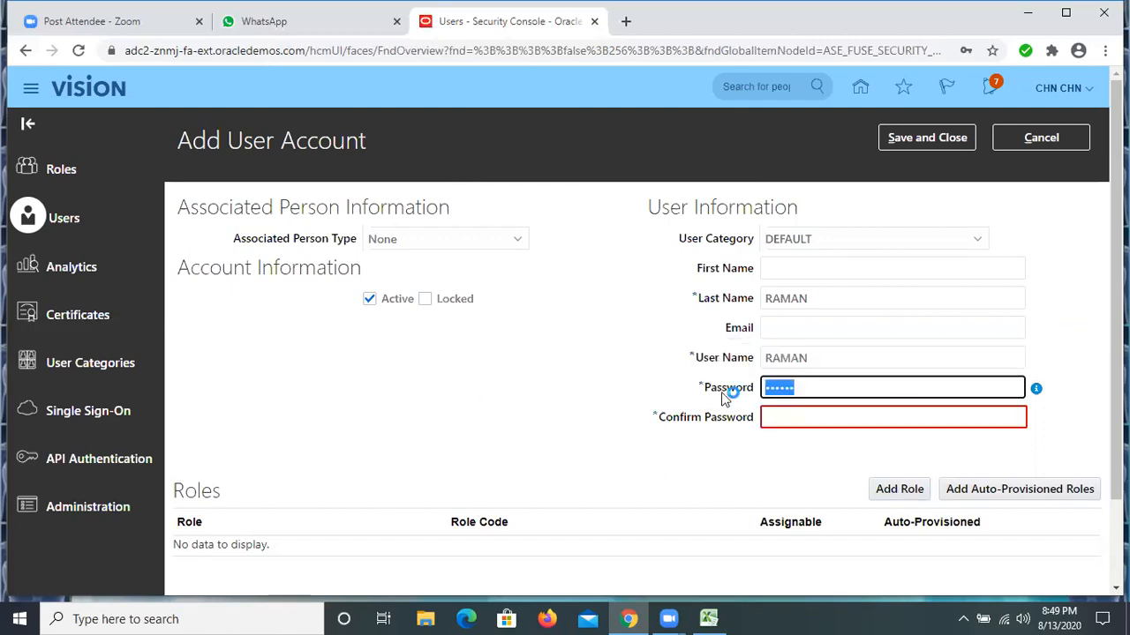
key(BackSpace)
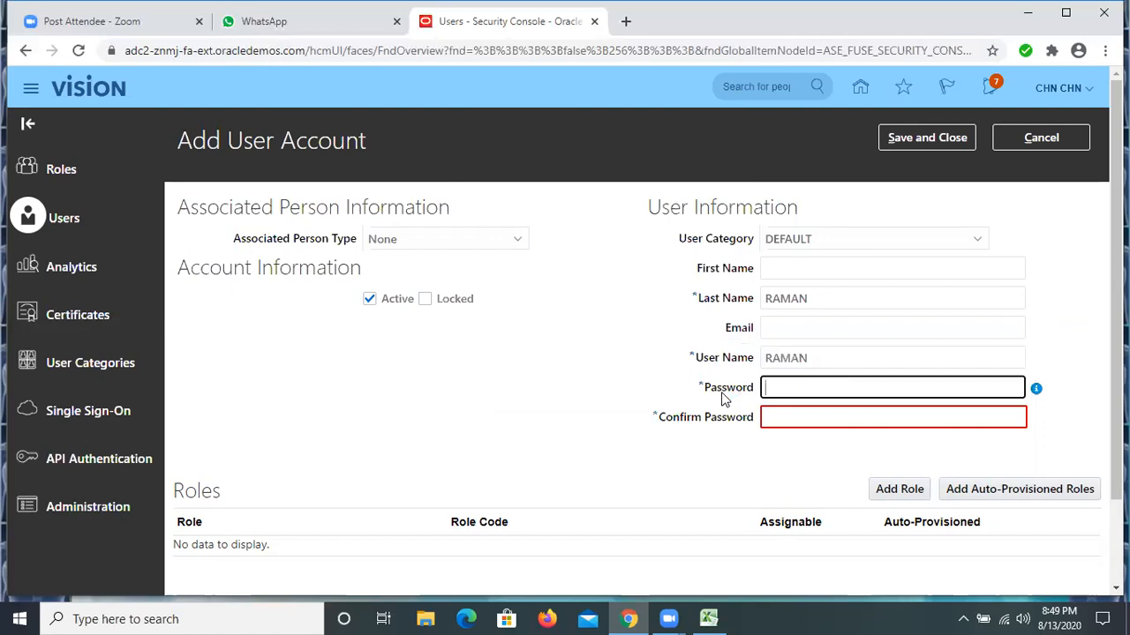
Enter a new account password in the emptied Password field
text(••)
key(BackSpace)
key(BackSpace)
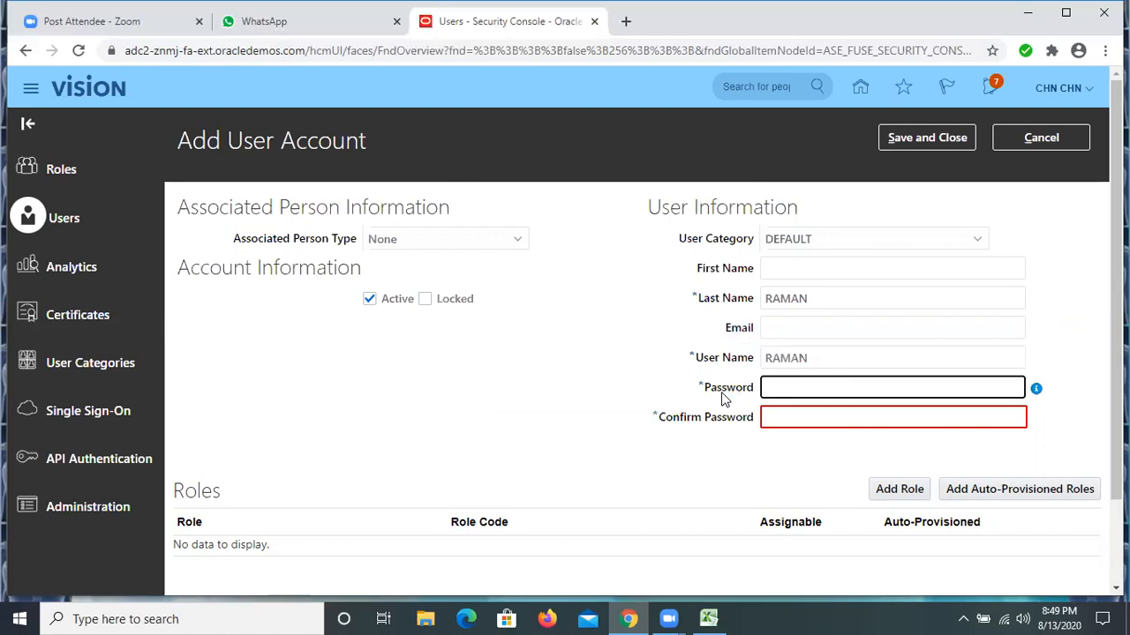
text(••)
key(BackSpace)
key(BackSpace)
text(••••••••)
Repeat the account password in the Confirm Password field and save and close the new user account
click(810, 415)
text(•)
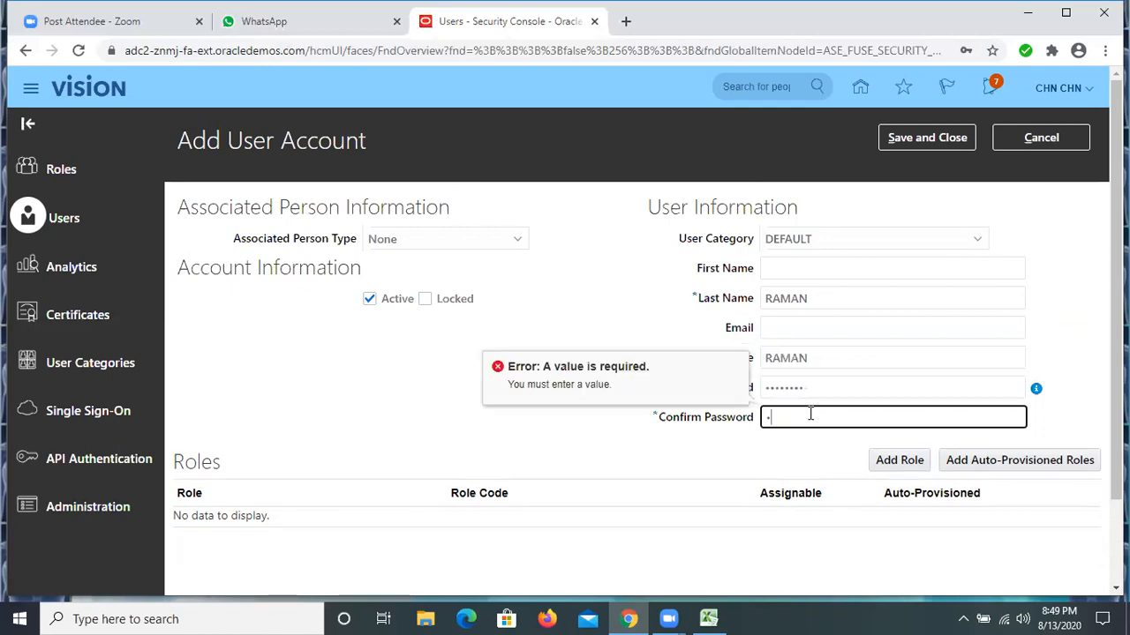
text(•••••••)
click(930, 138)
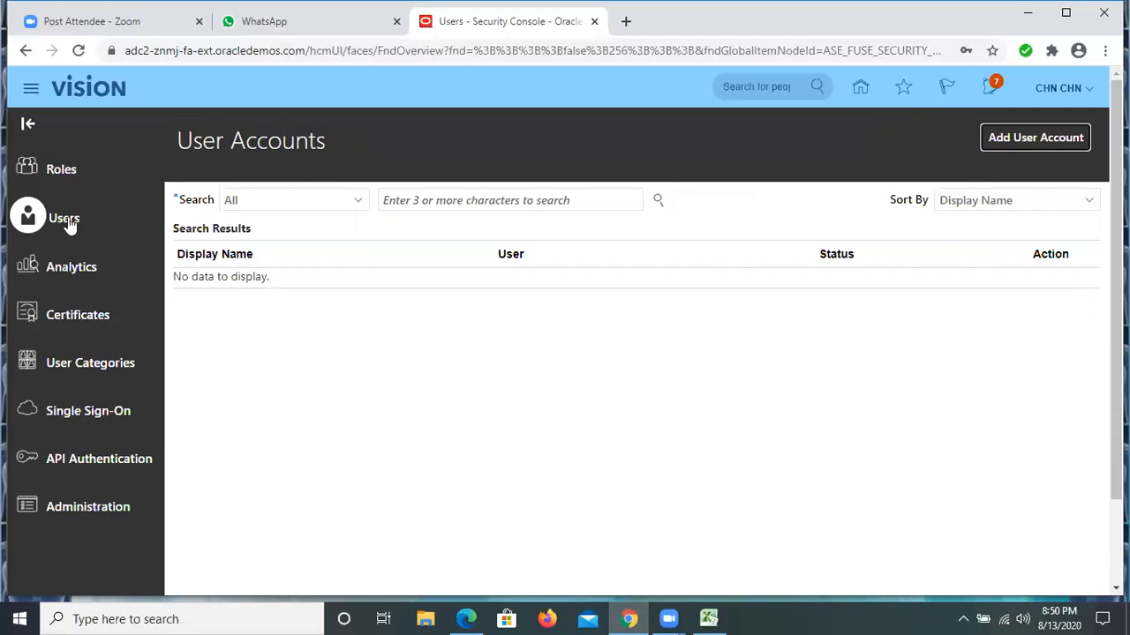
Search all user accounts for the newly created user by the user's last name
click(425, 199)
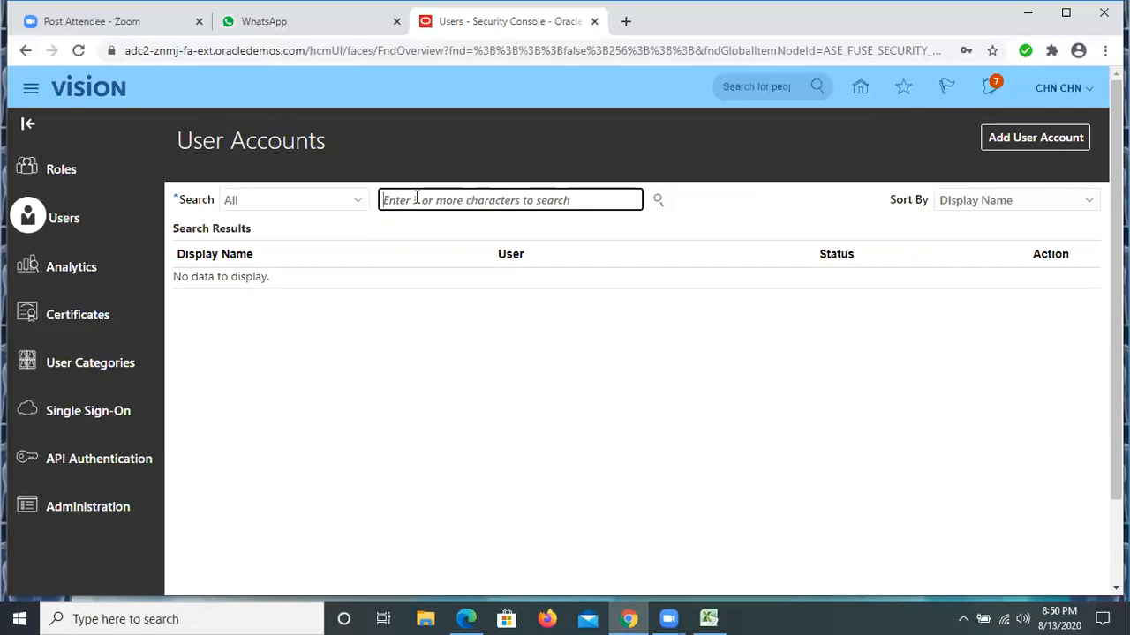
text(r)
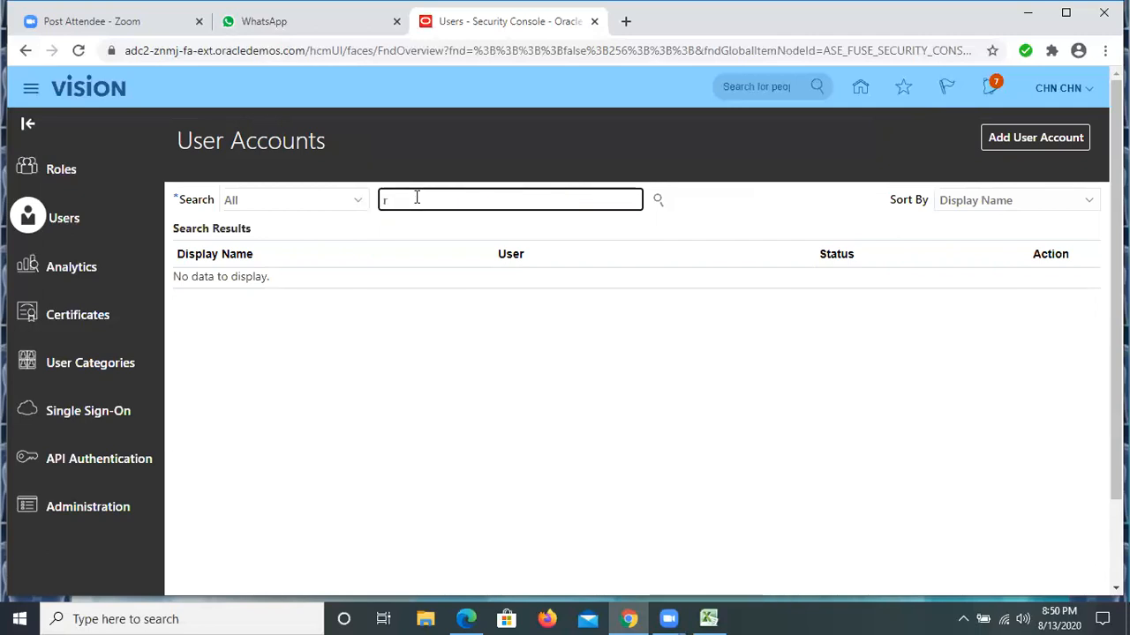
text(R)
key(BackSpace)
key(BackSpace)
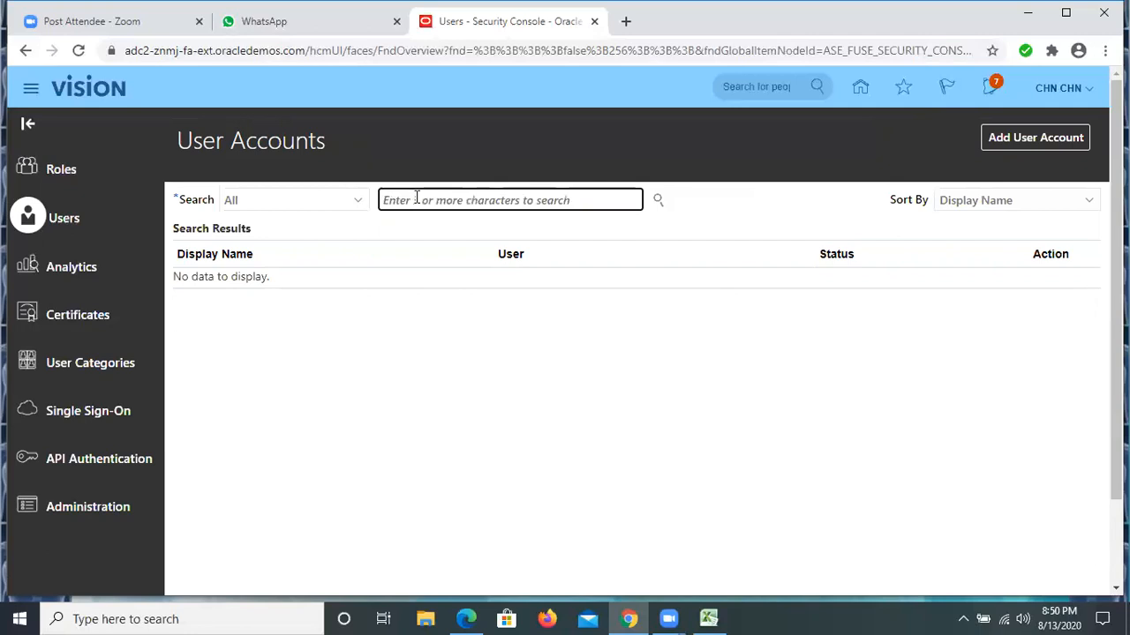
text(a)
key(BackSpace)
text(RA)
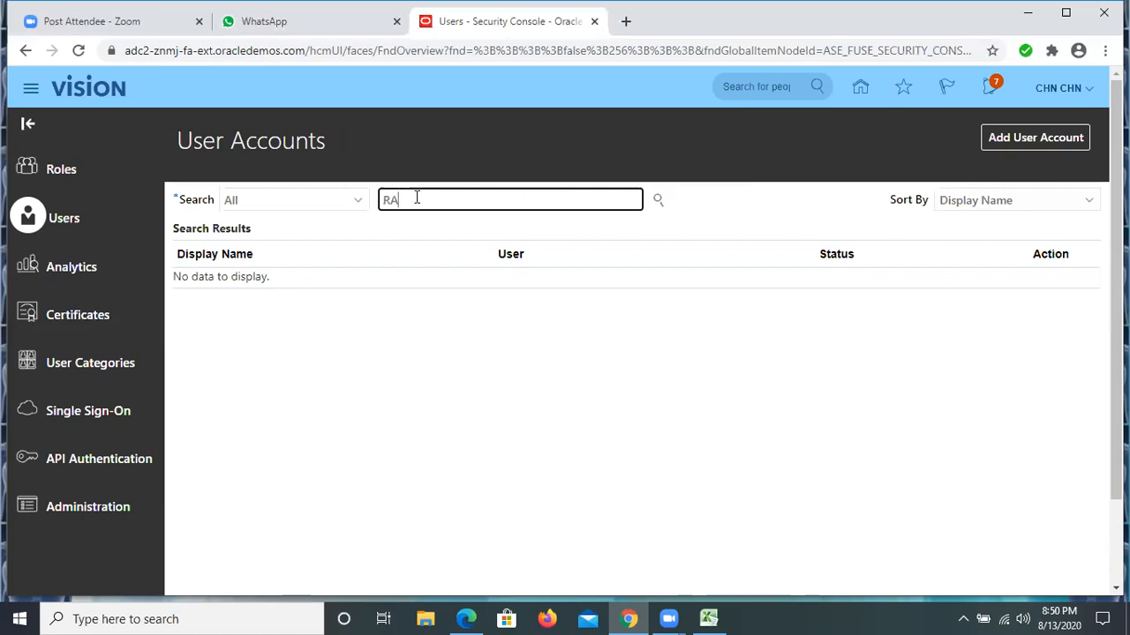
text(MAN)
click(657, 203)
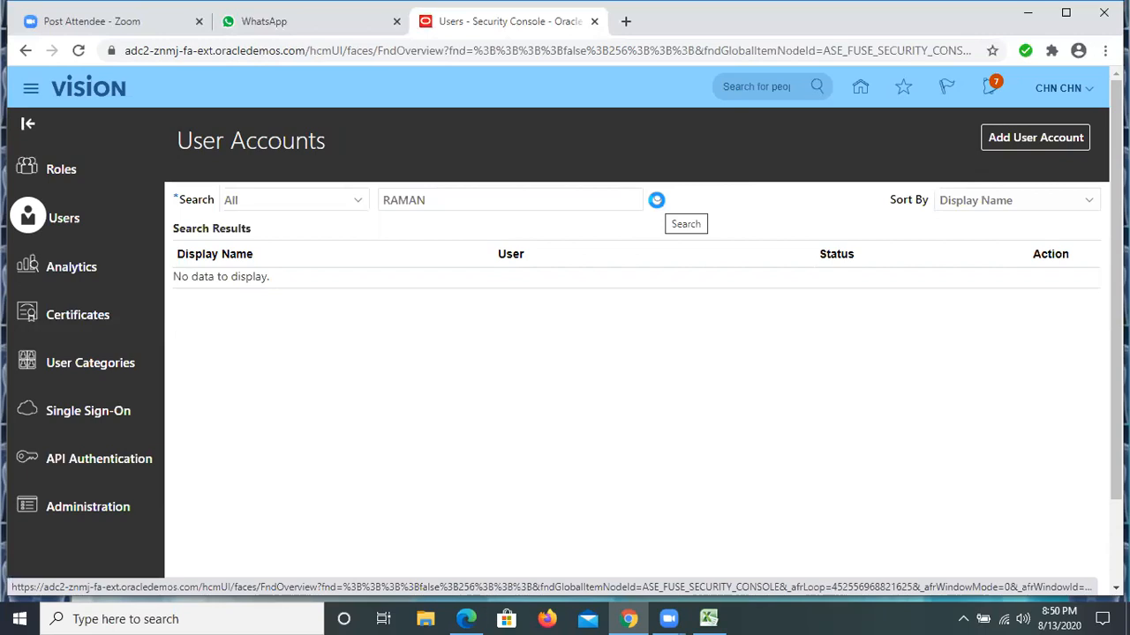
click(658, 202)
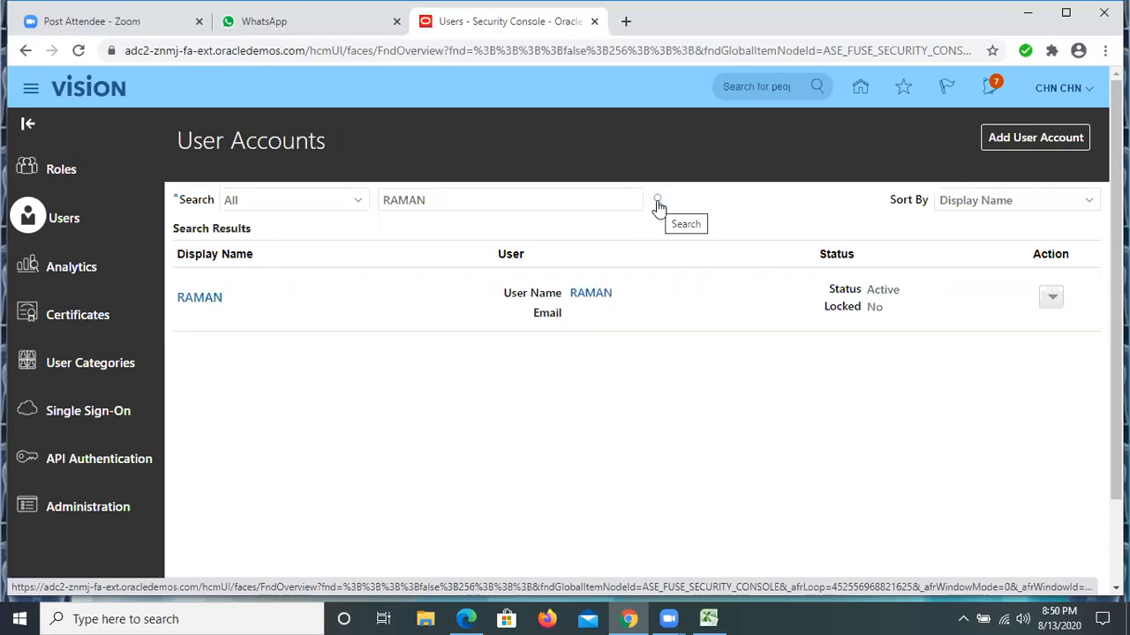
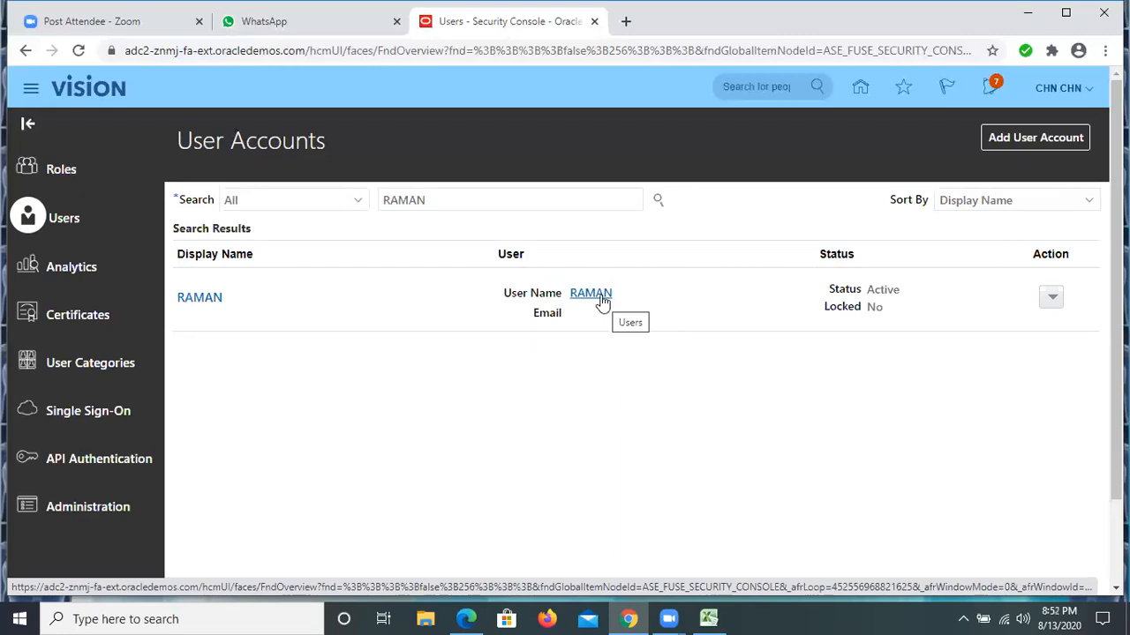
Open the new user's account for editing and search the roles to add for Application Implementation Consultant (ASM_APPLICATION_IMPLEMENTATION_CONSULTANT_JOB)
click(600, 294)
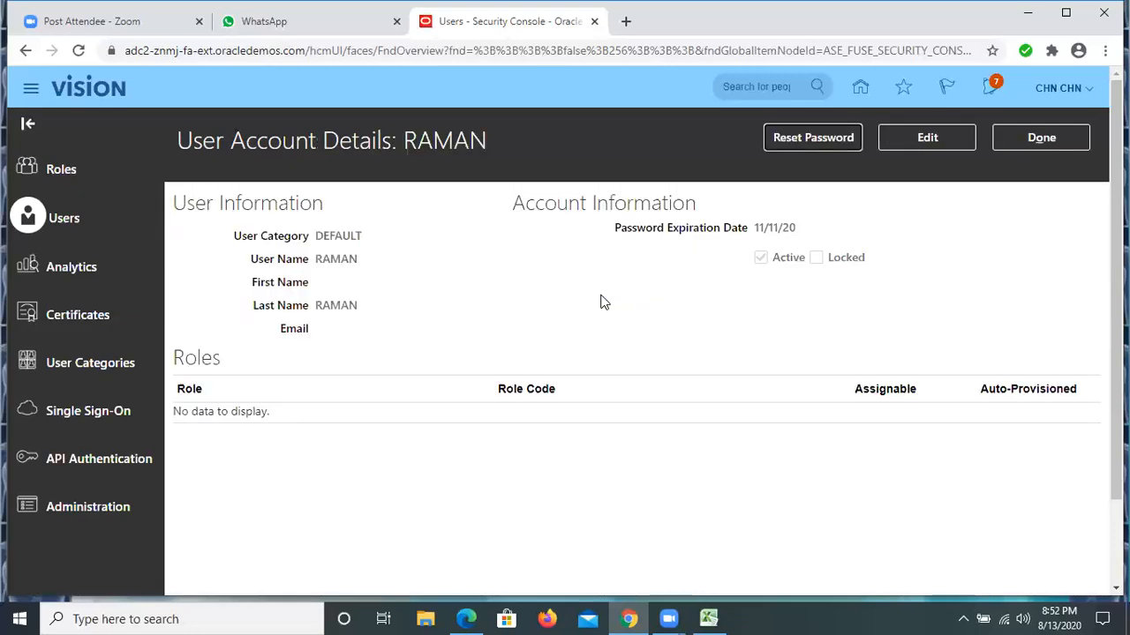
click(923, 142)
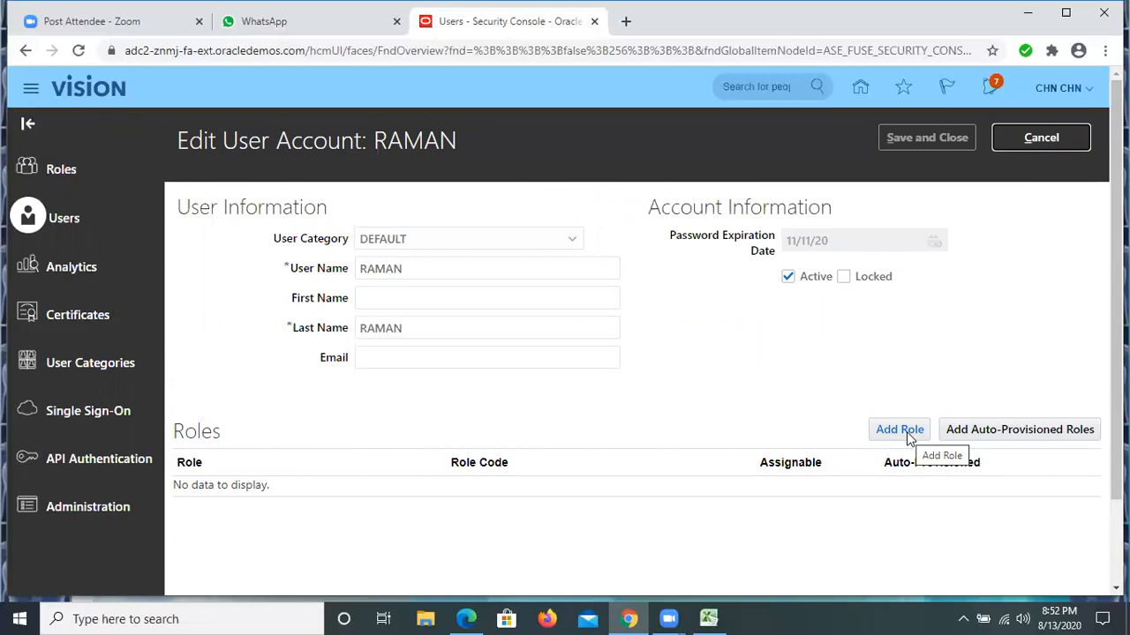
click(904, 435)
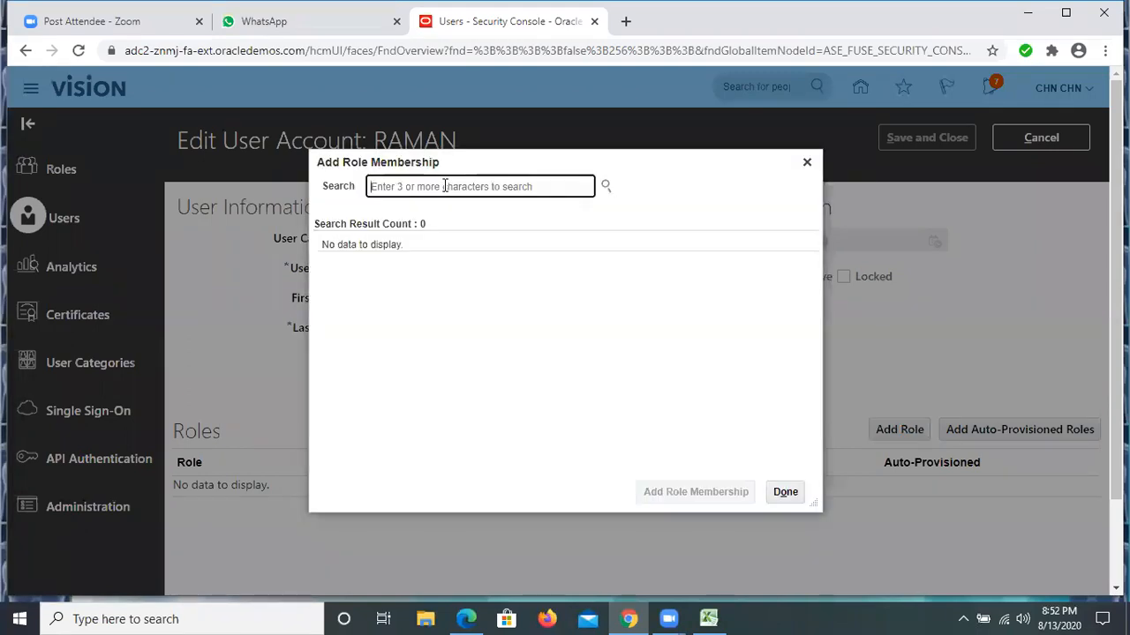
text(APPL)
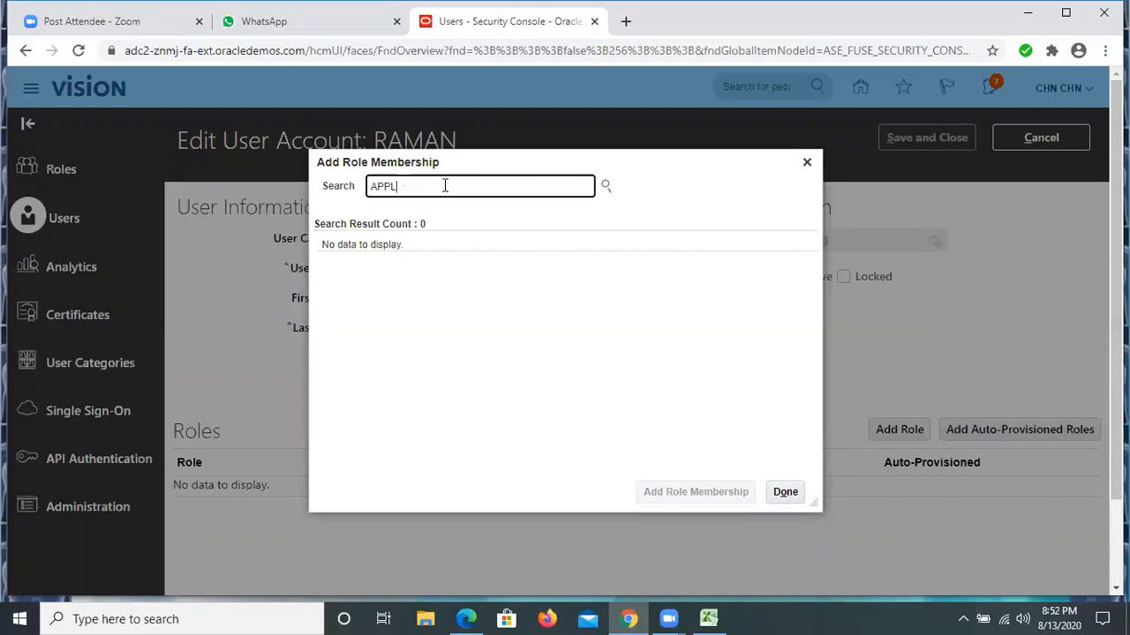
text(ICATIO)
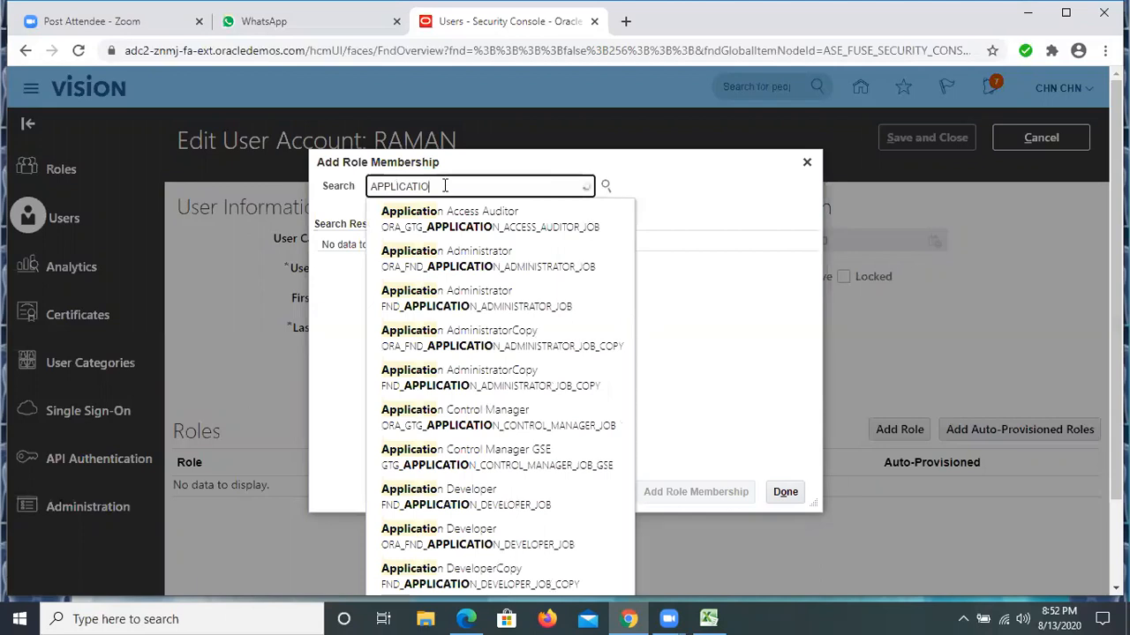
text(N IMPL)
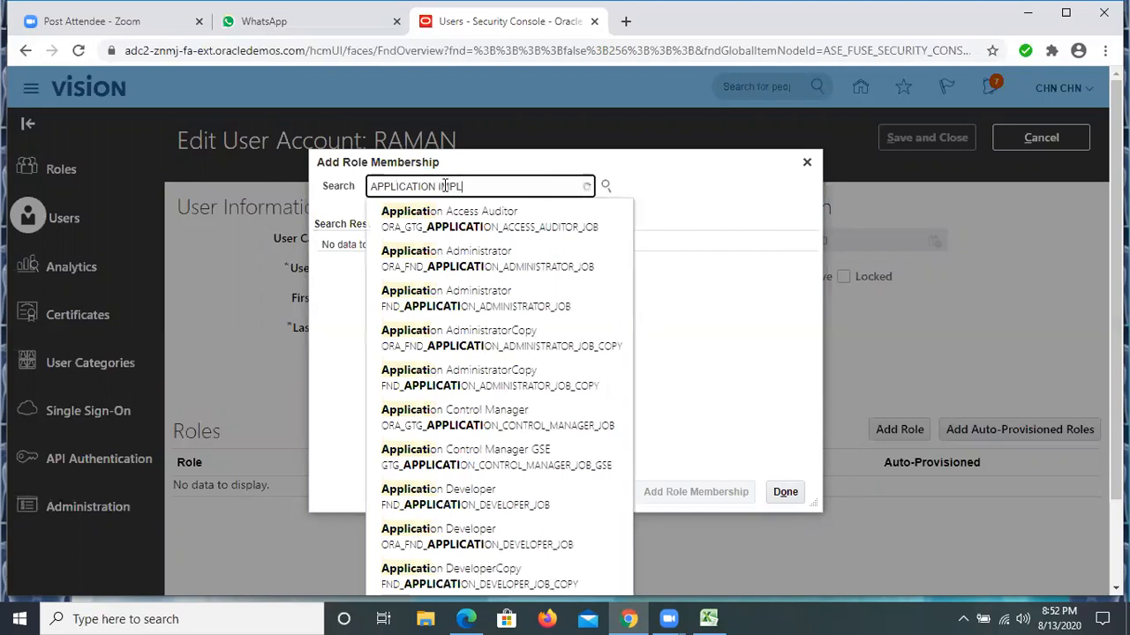
text(E)
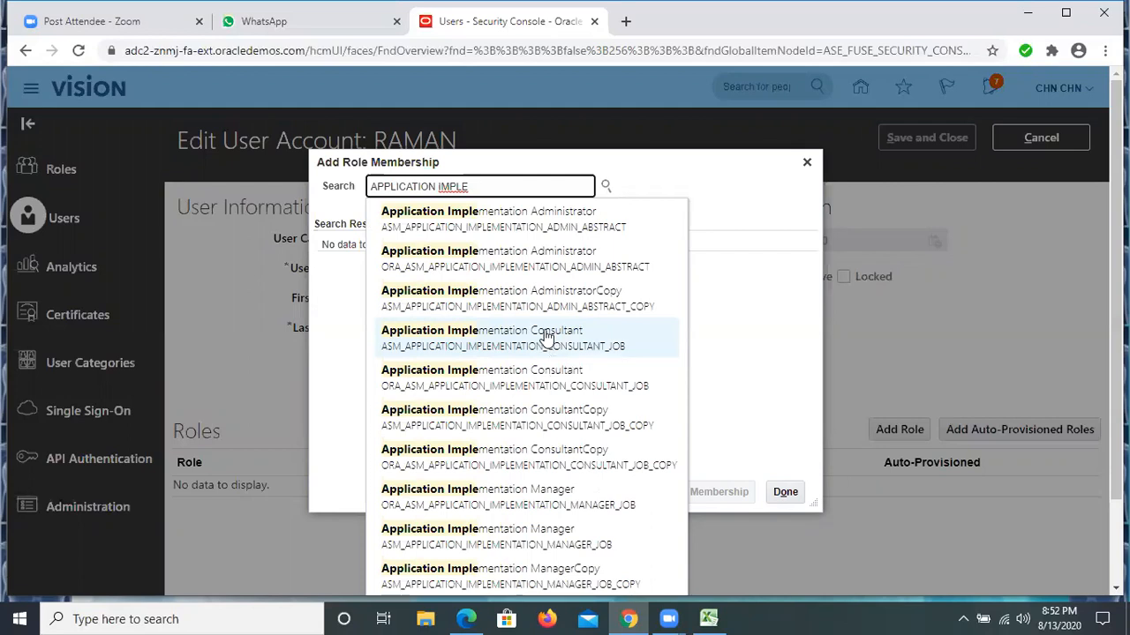
click(546, 332)
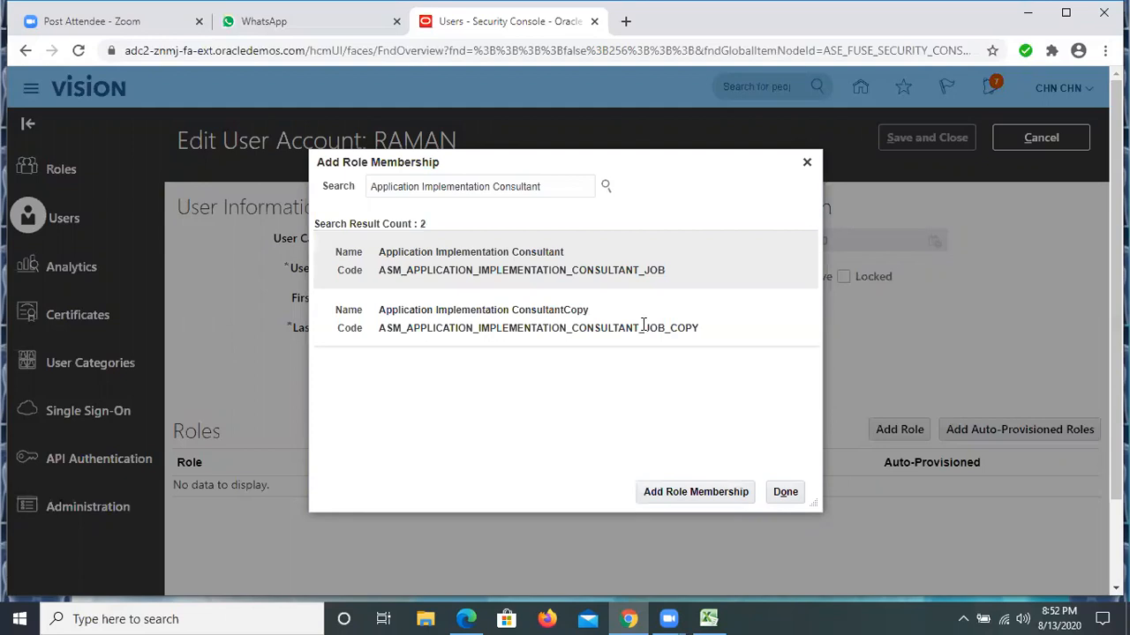
Add the Application Implementation Consultant role with code ASM_APPLICATION_IMPLEMENTATION_CONSULTANT_JOB to the user and finish adding role memberships
click(643, 326)
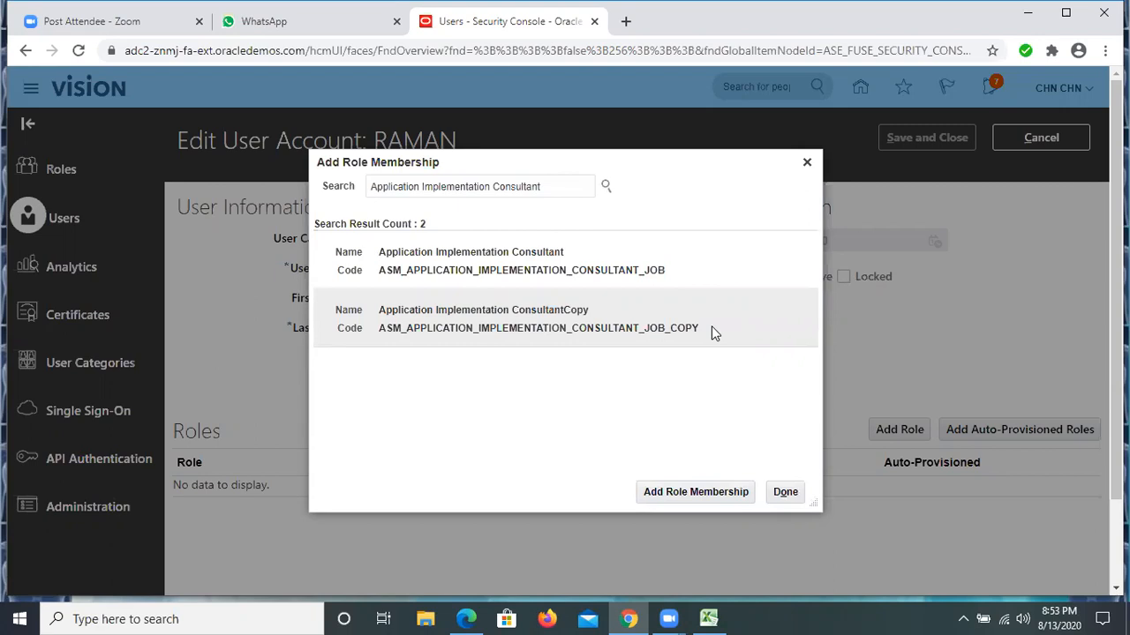
click(636, 269)
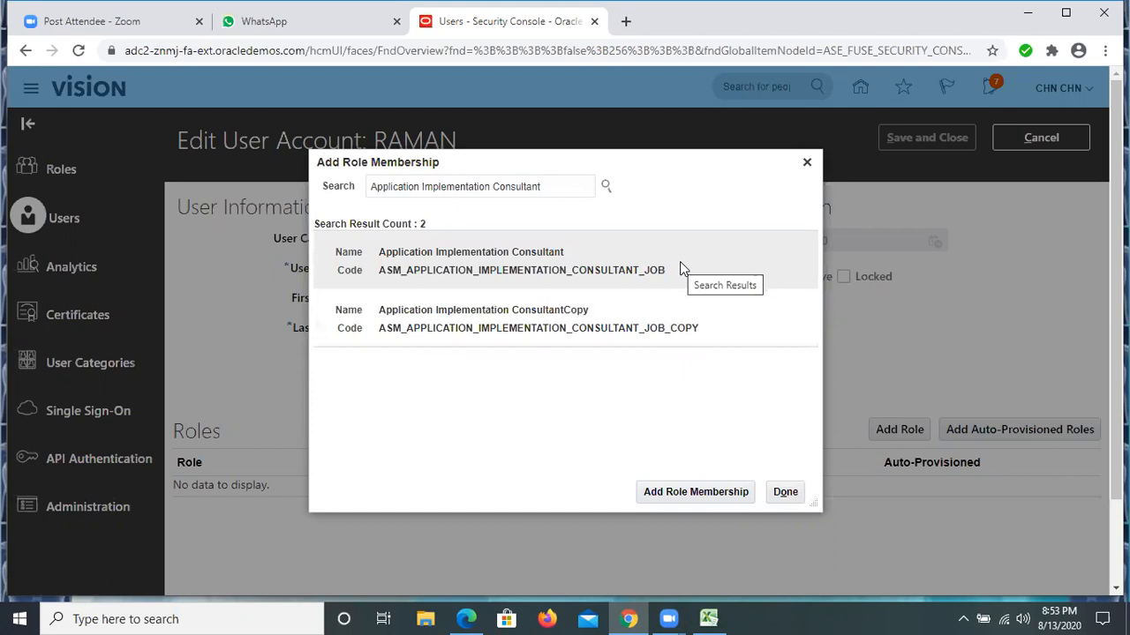
click(690, 323)
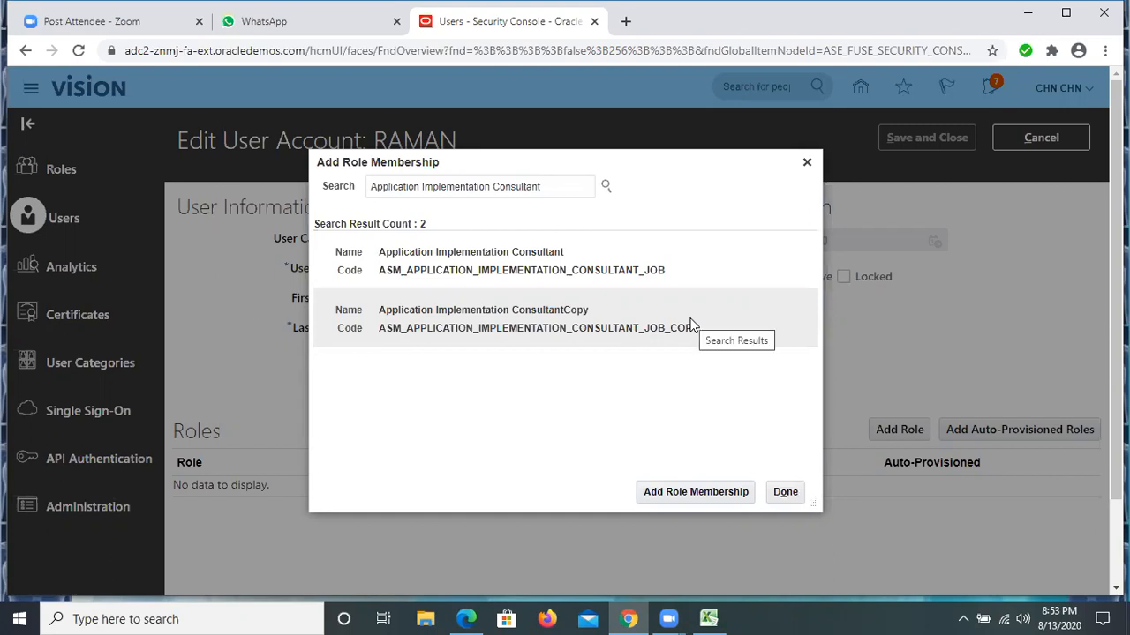
click(591, 265)
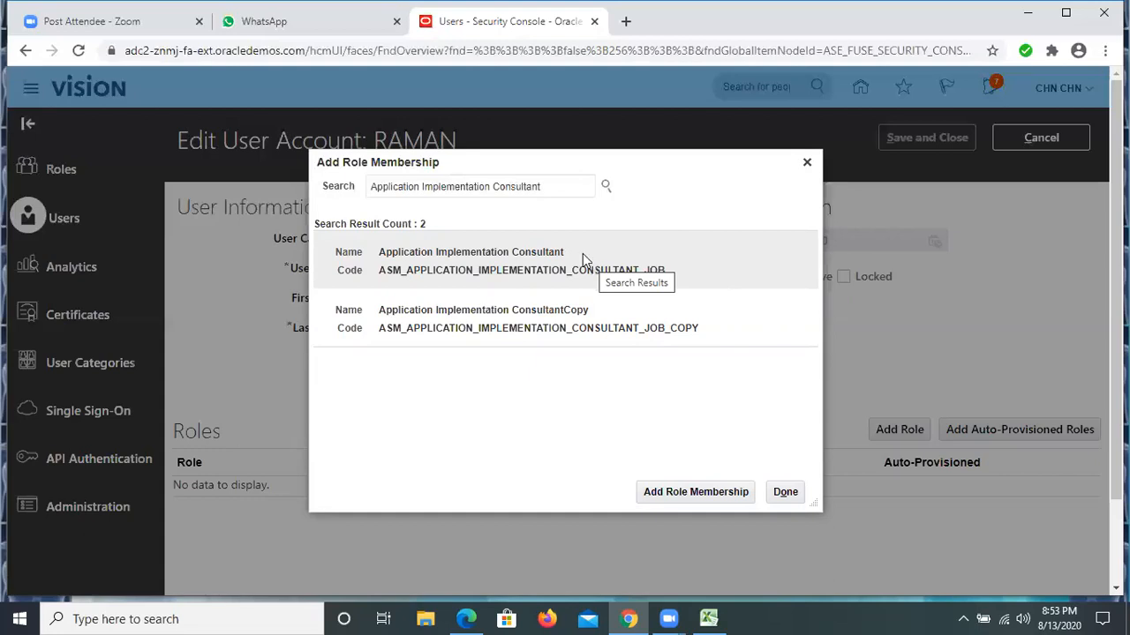
click(578, 258)
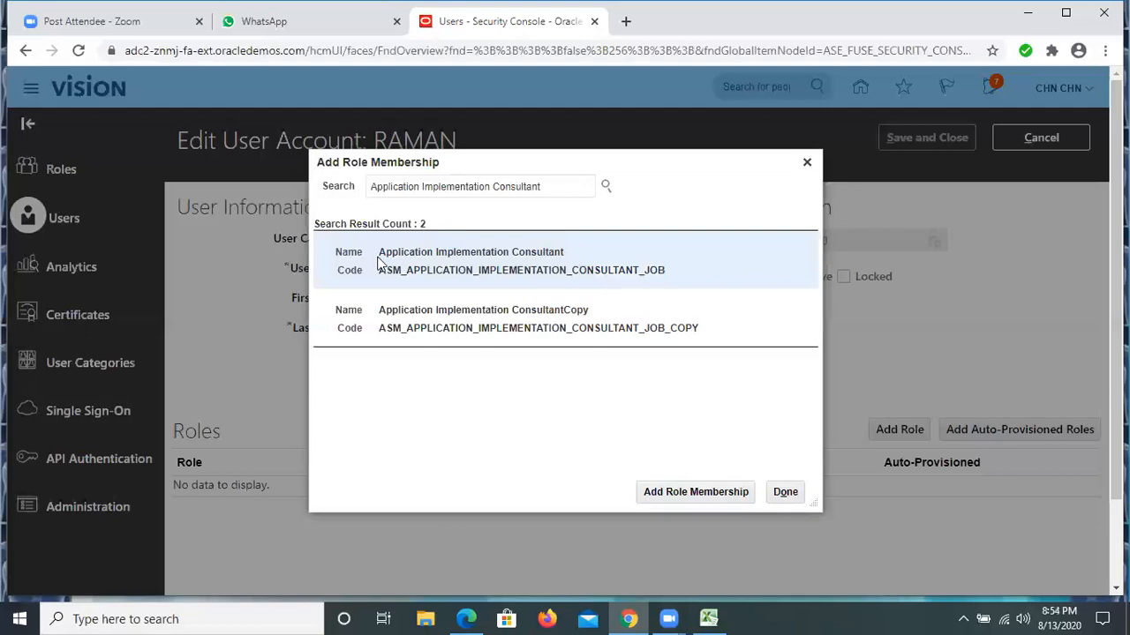
click(697, 497)
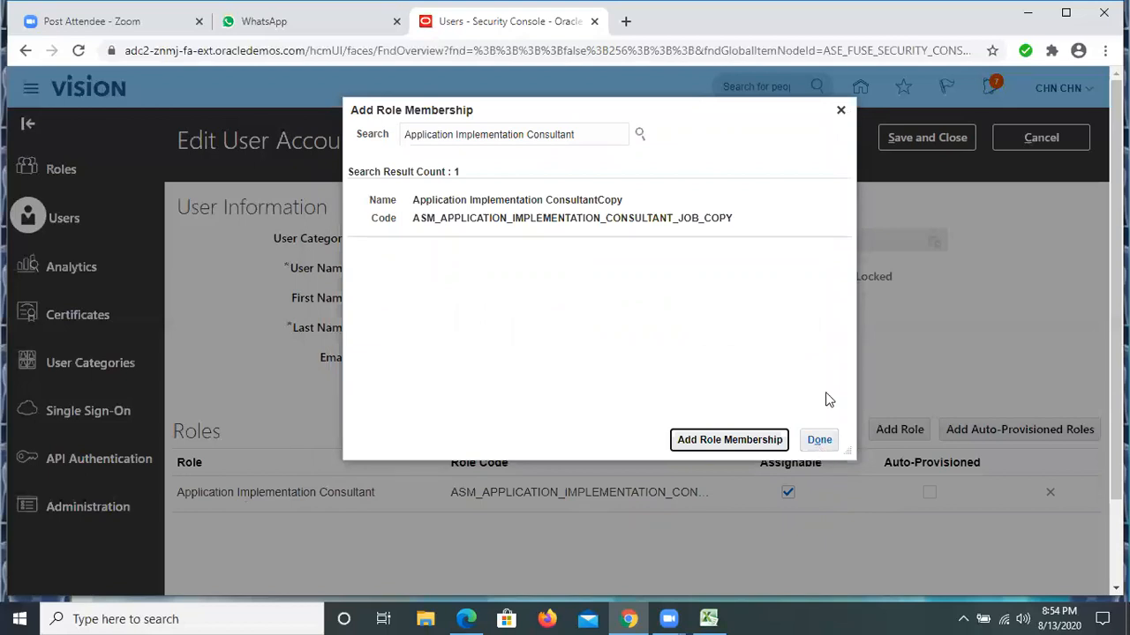
click(816, 442)
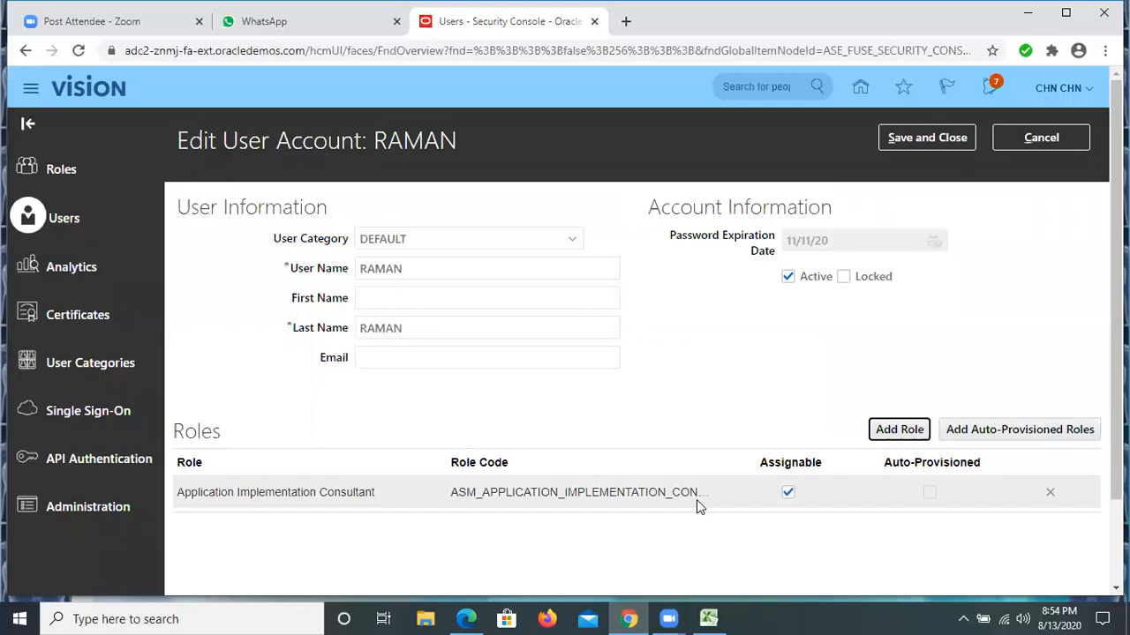
Search for the IT Security Manager role and add the one with code FND_IT_SECURITY_MANAGER_JOB to the user account
click(900, 432)
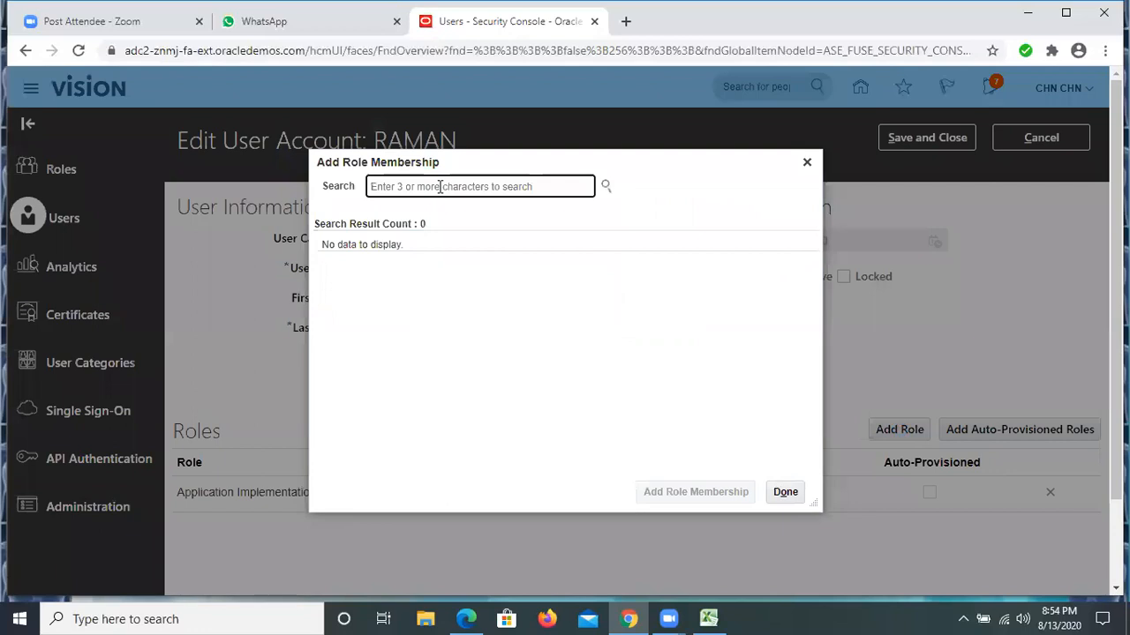
text(IT SECURI)
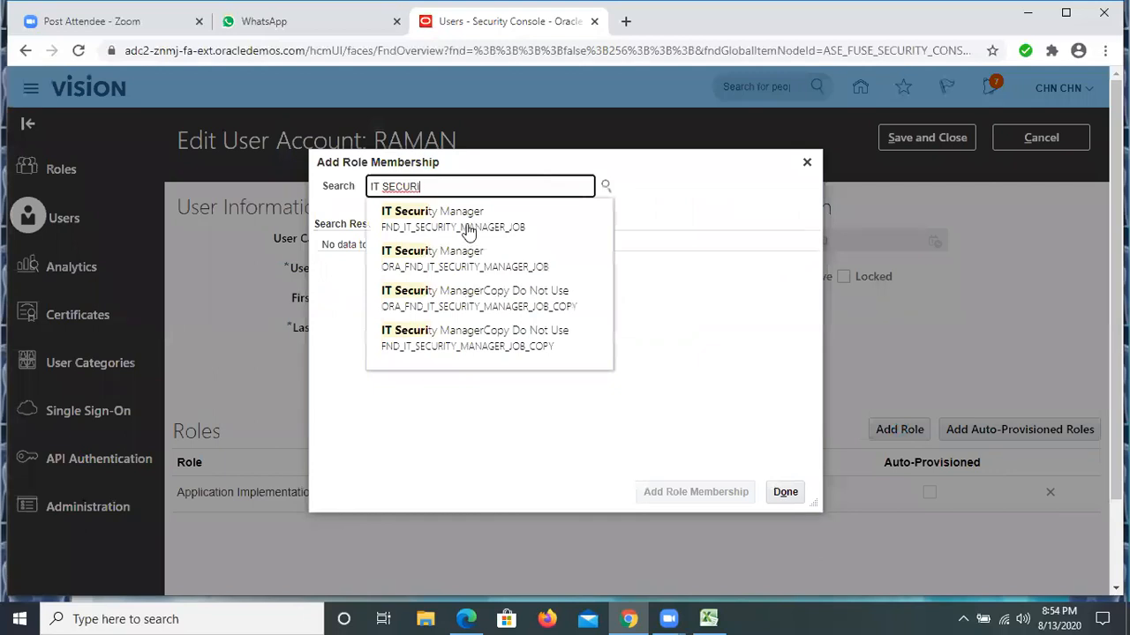
click(465, 224)
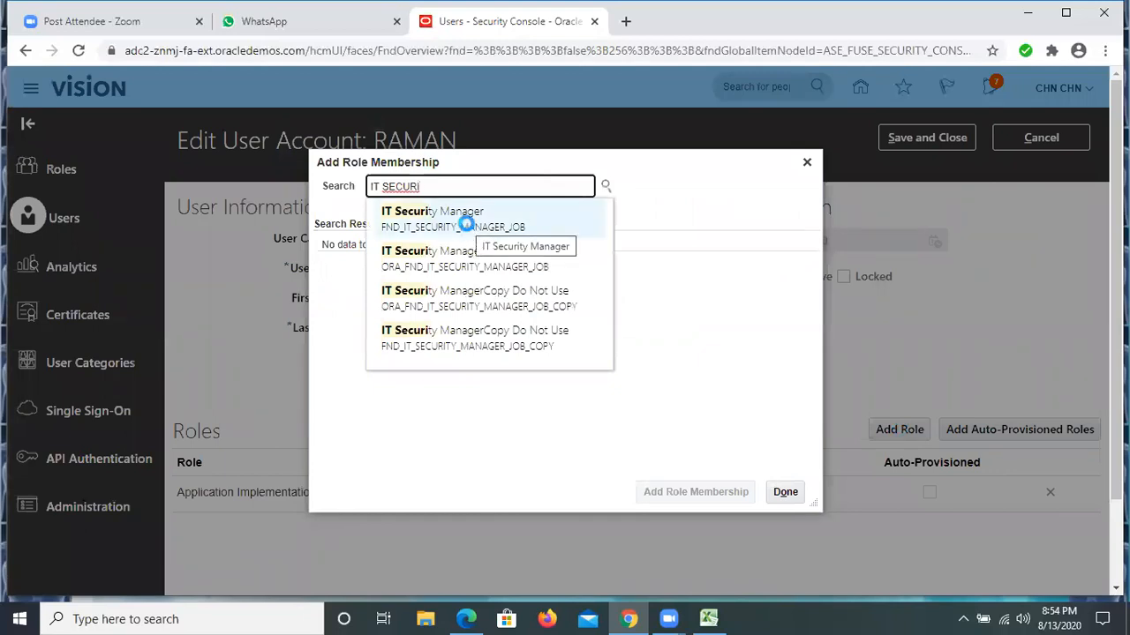
click(496, 264)
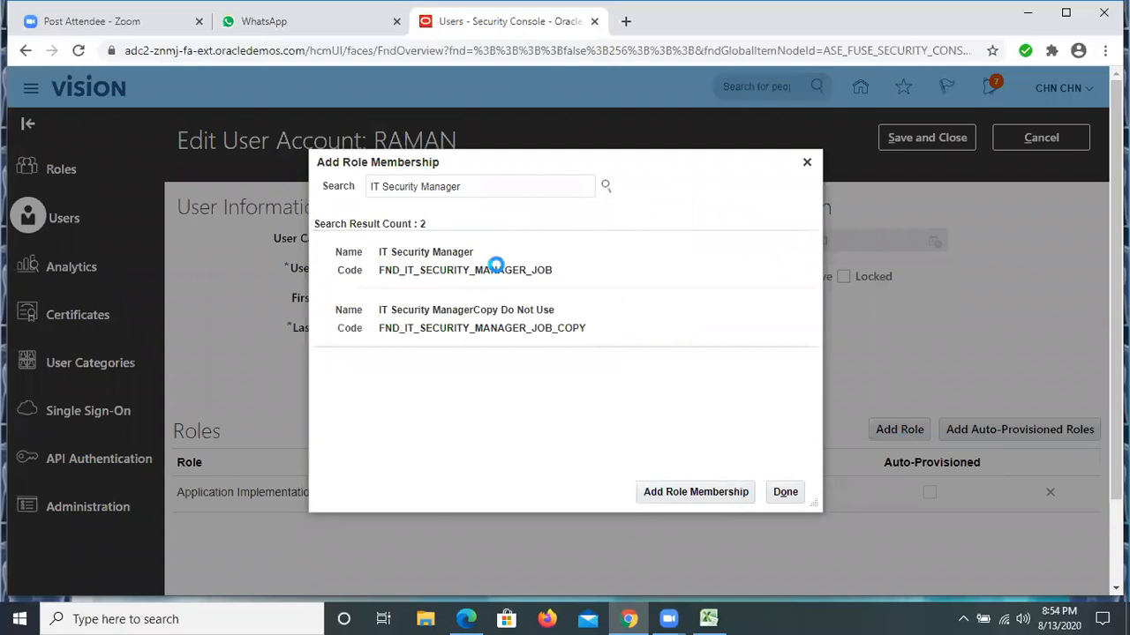
click(705, 500)
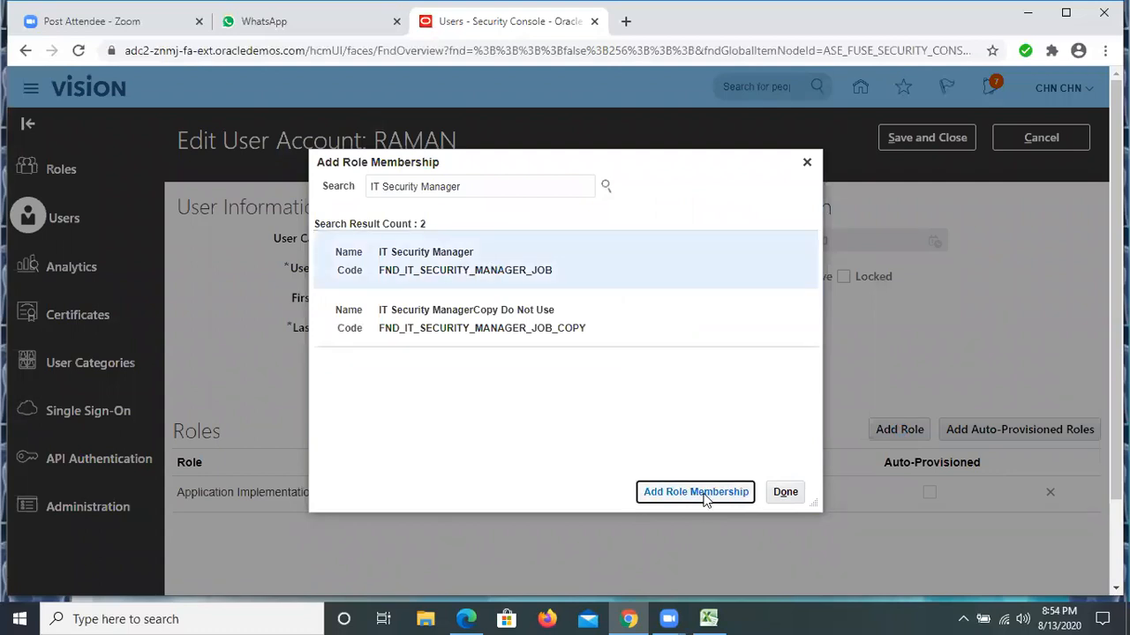
click(783, 495)
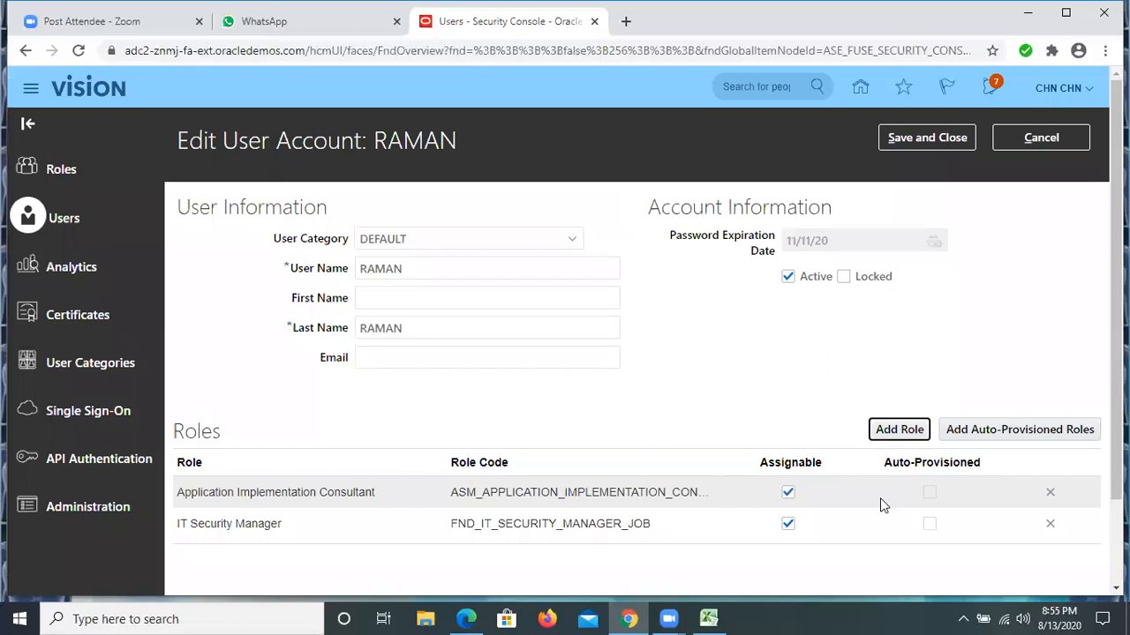
Review the roles assigned to the user, save and close the account changes, and return to the user accounts list
scroll(791, 388, down, 1)
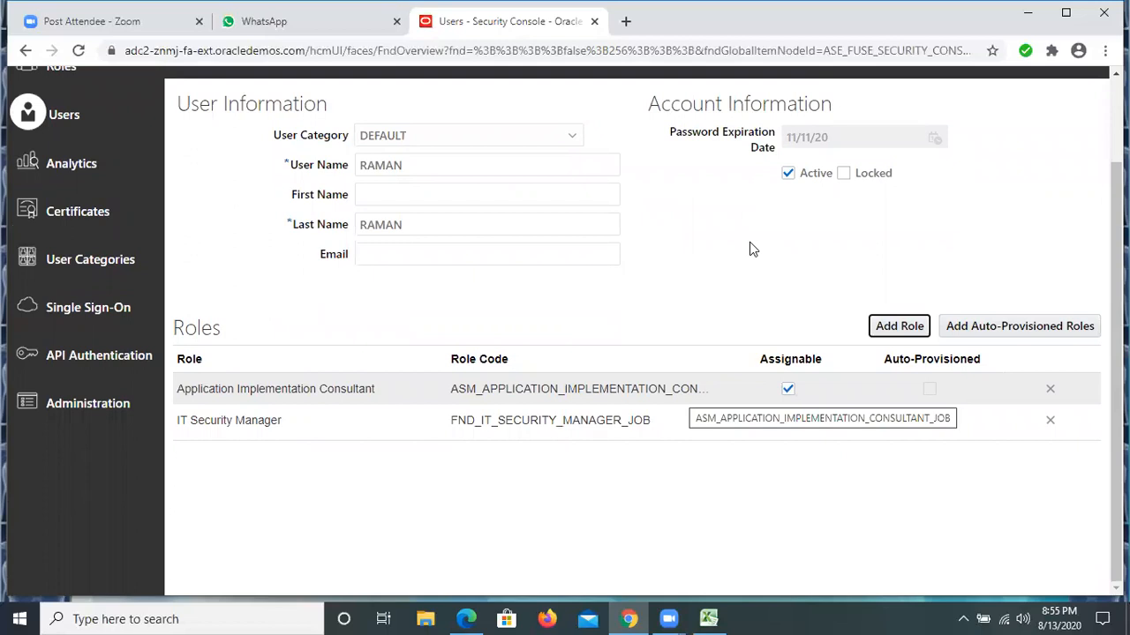
scroll(384, 520, up, 1)
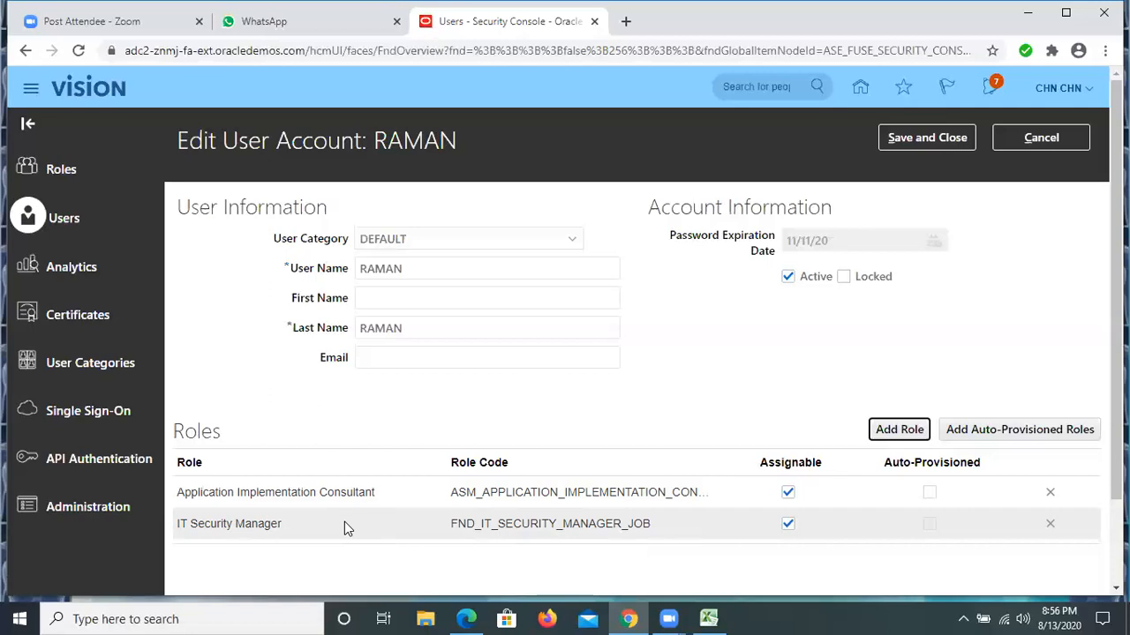
click(940, 137)
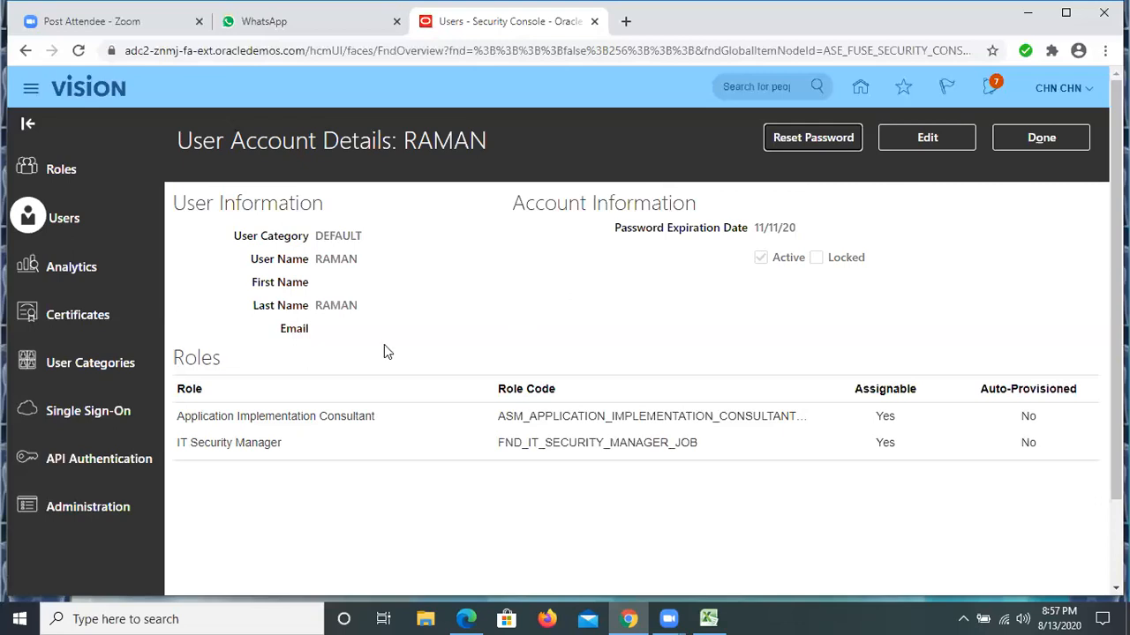
click(1040, 138)
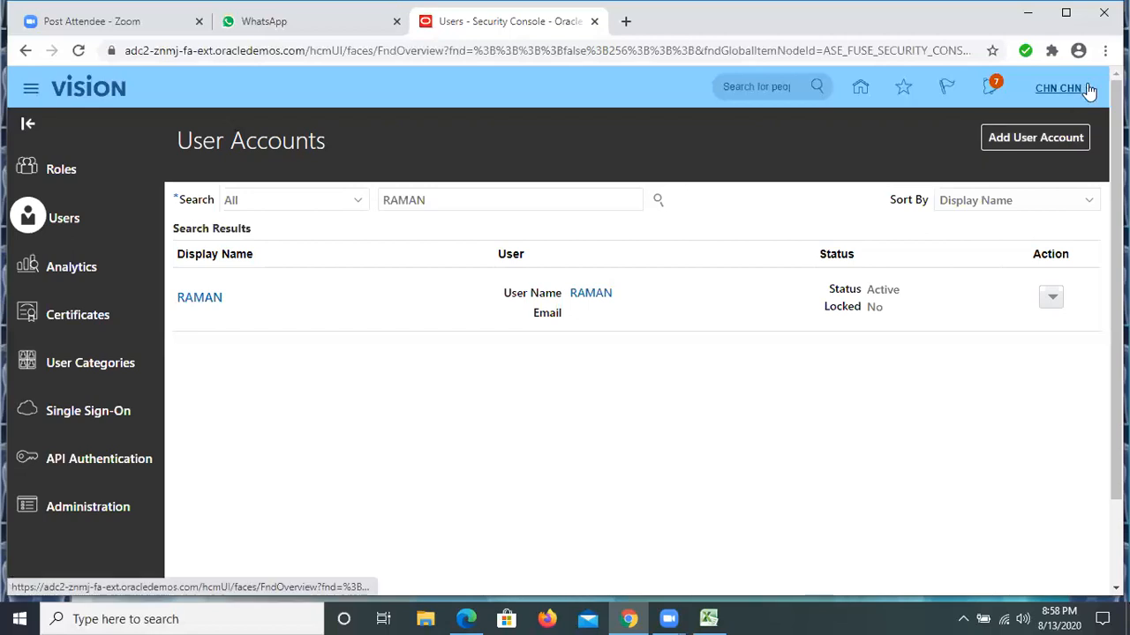
Open the settings and actions of the signed-in account
click(1059, 88)
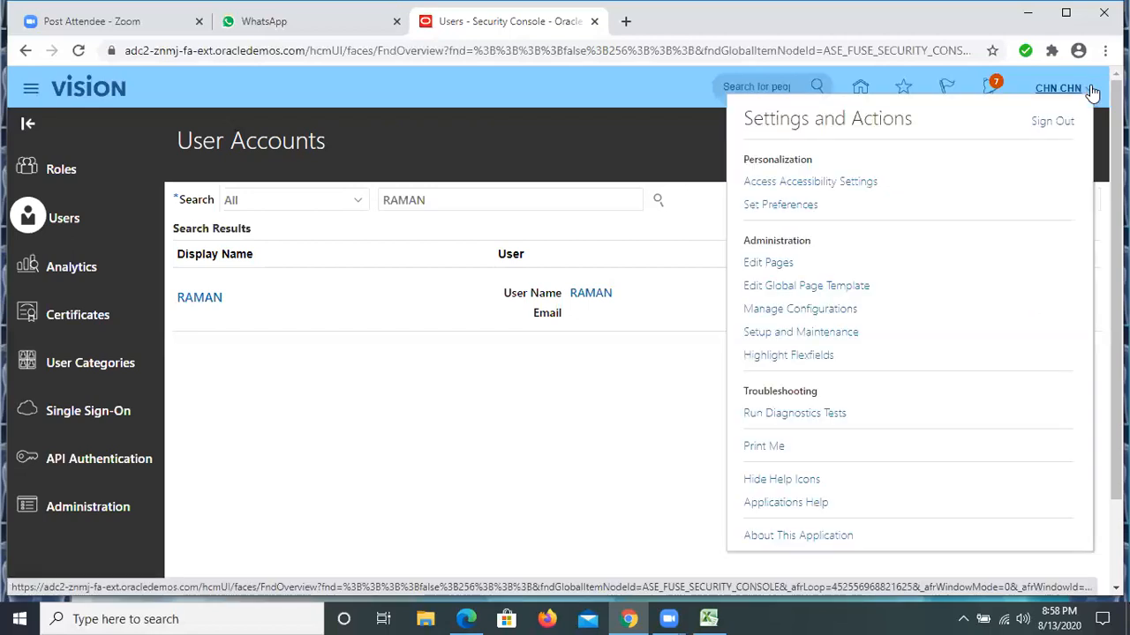